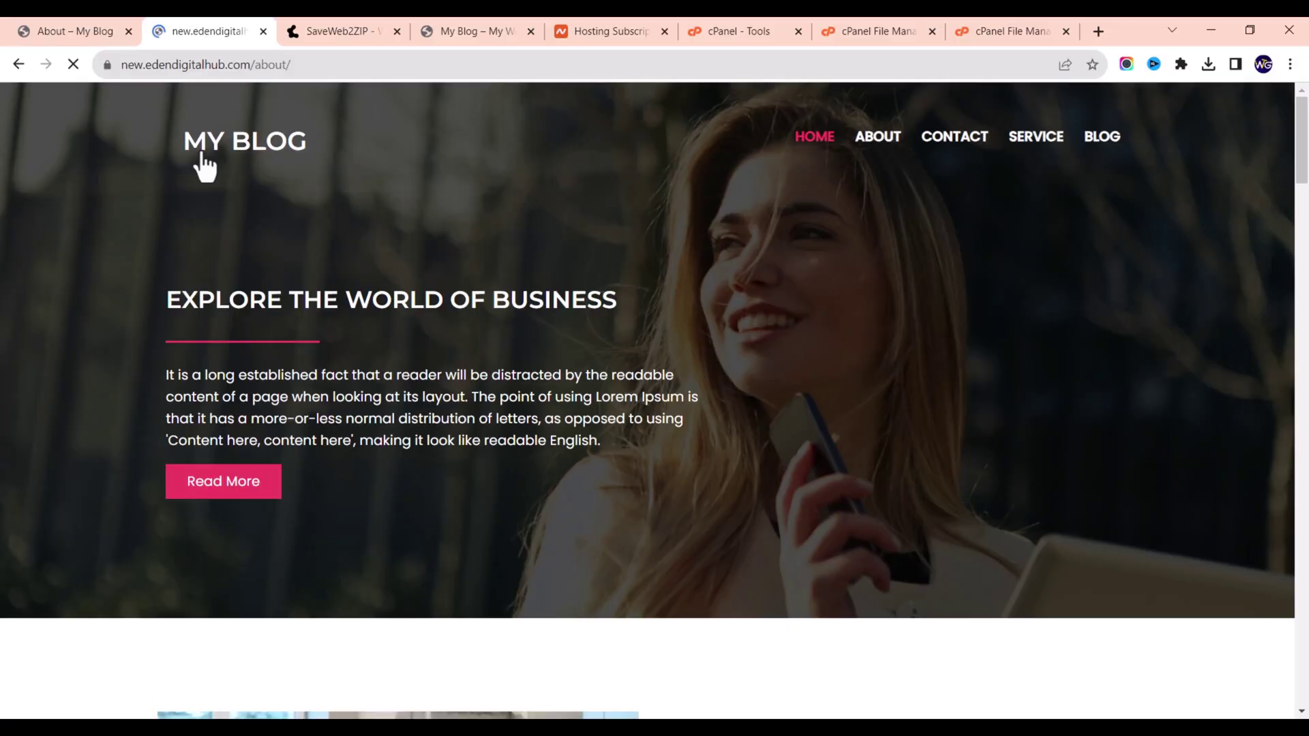
- Scroll through the finished About page to review it
scroll(286, 260, down, 10)
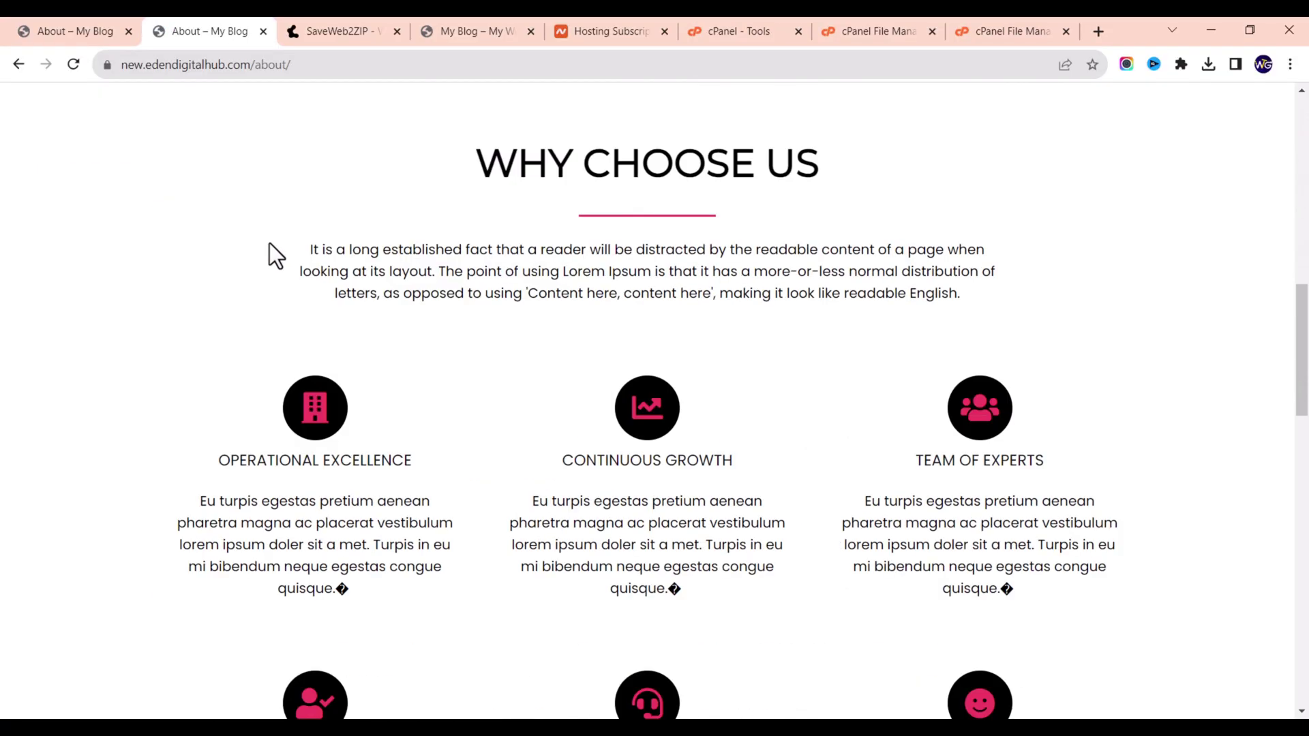
scroll(280, 253, down, 2)
scroll(477, 246, up, 15)
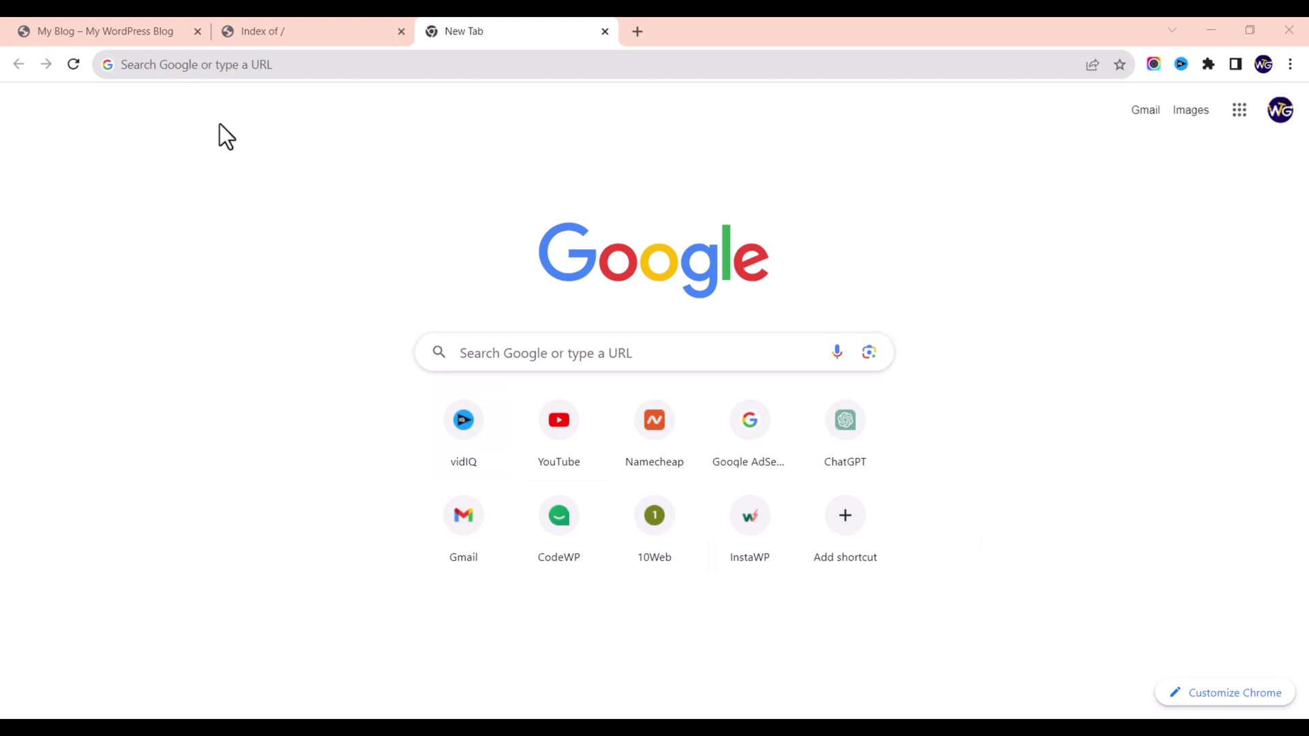
click(136, 31)
scroll(466, 273, down, 10)
scroll(477, 287, down, 6)
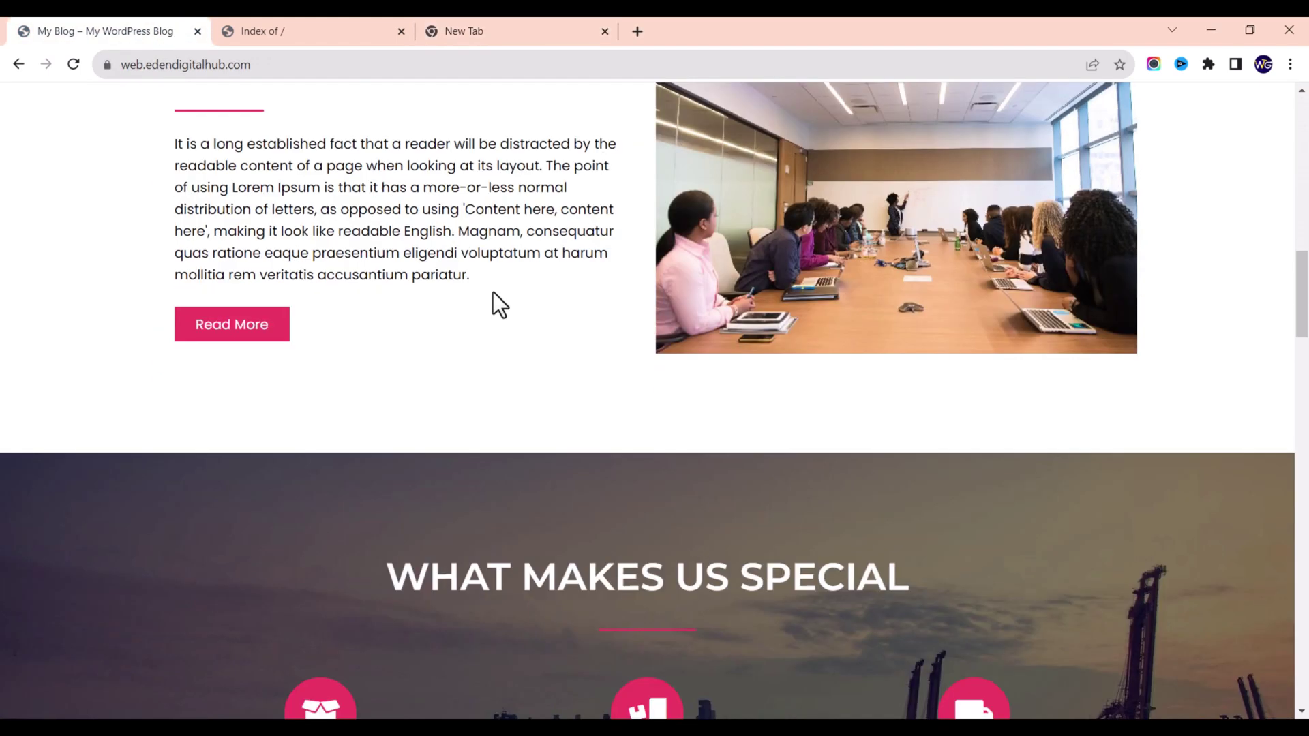
scroll(511, 303, up, 15)
scroll(532, 303, down, 10)
scroll(533, 300, down, 15)
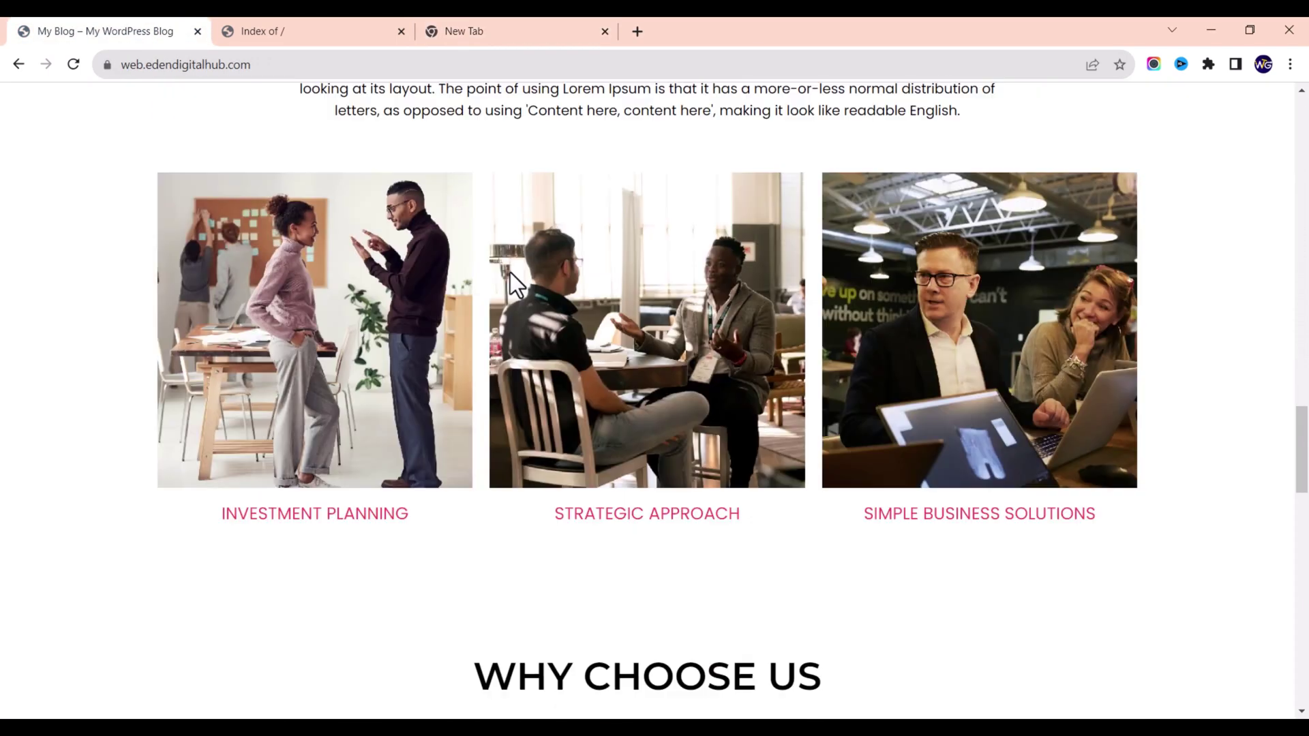
scroll(624, 412, up, 20)
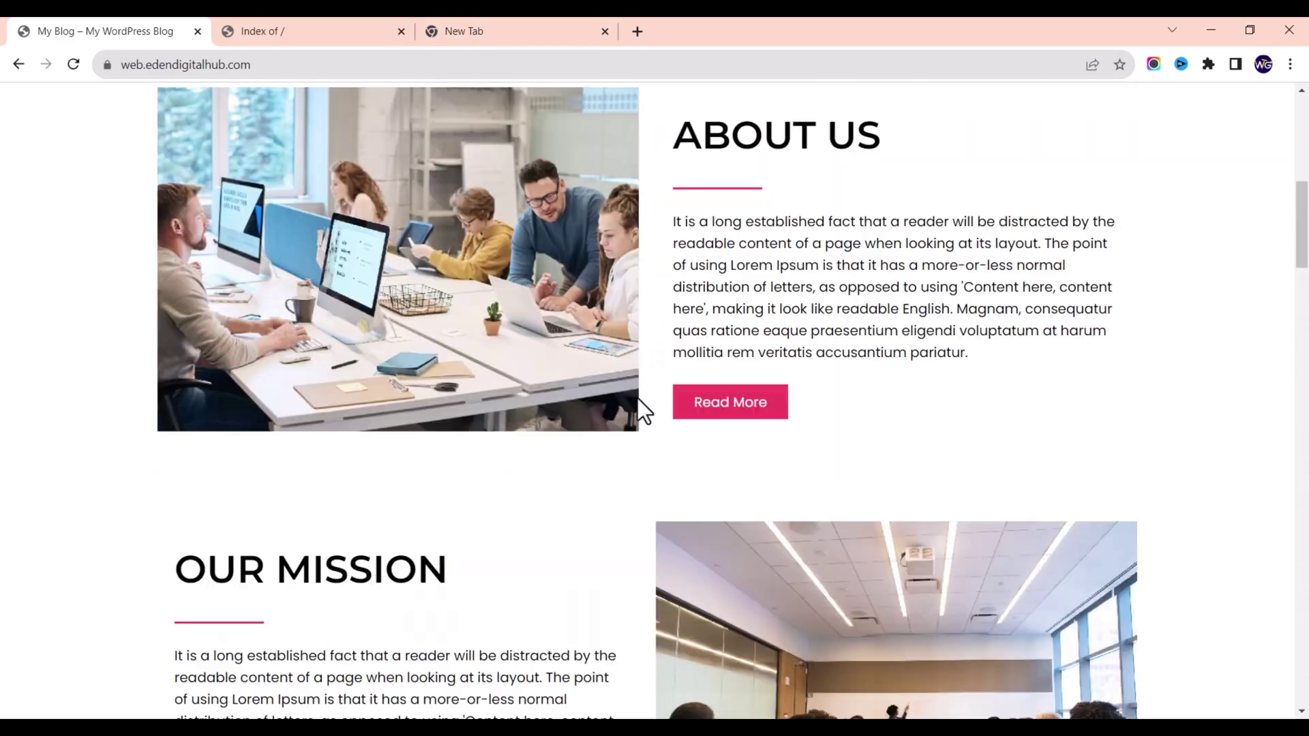
scroll(457, 320, down, 10)
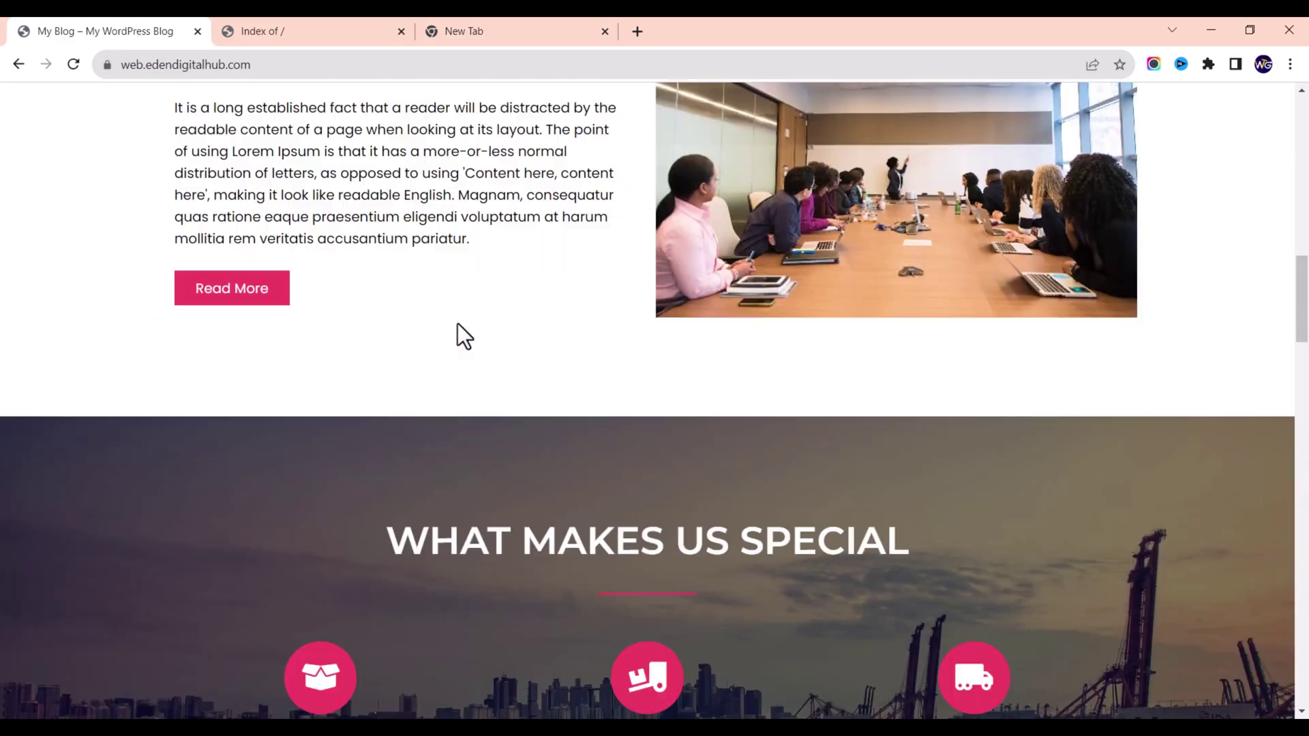
scroll(491, 368, up, 10)
click(235, 32)
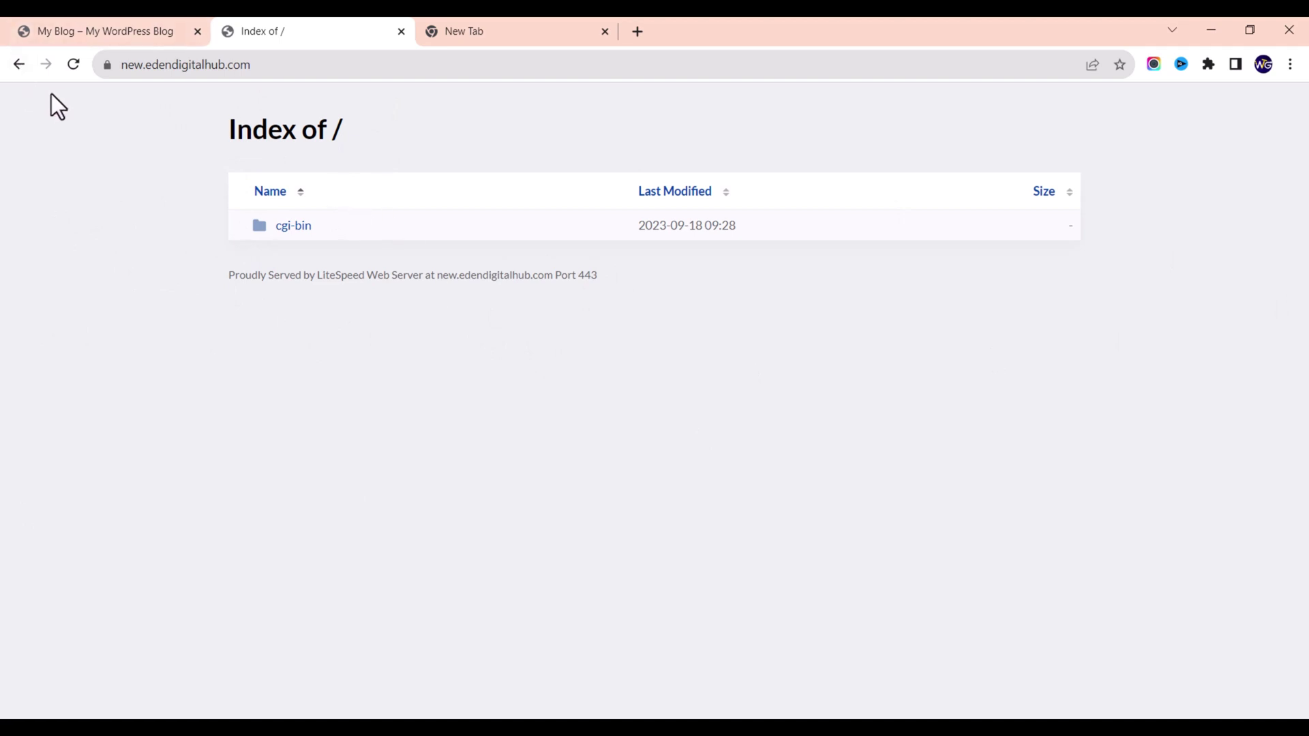
click(104, 28)
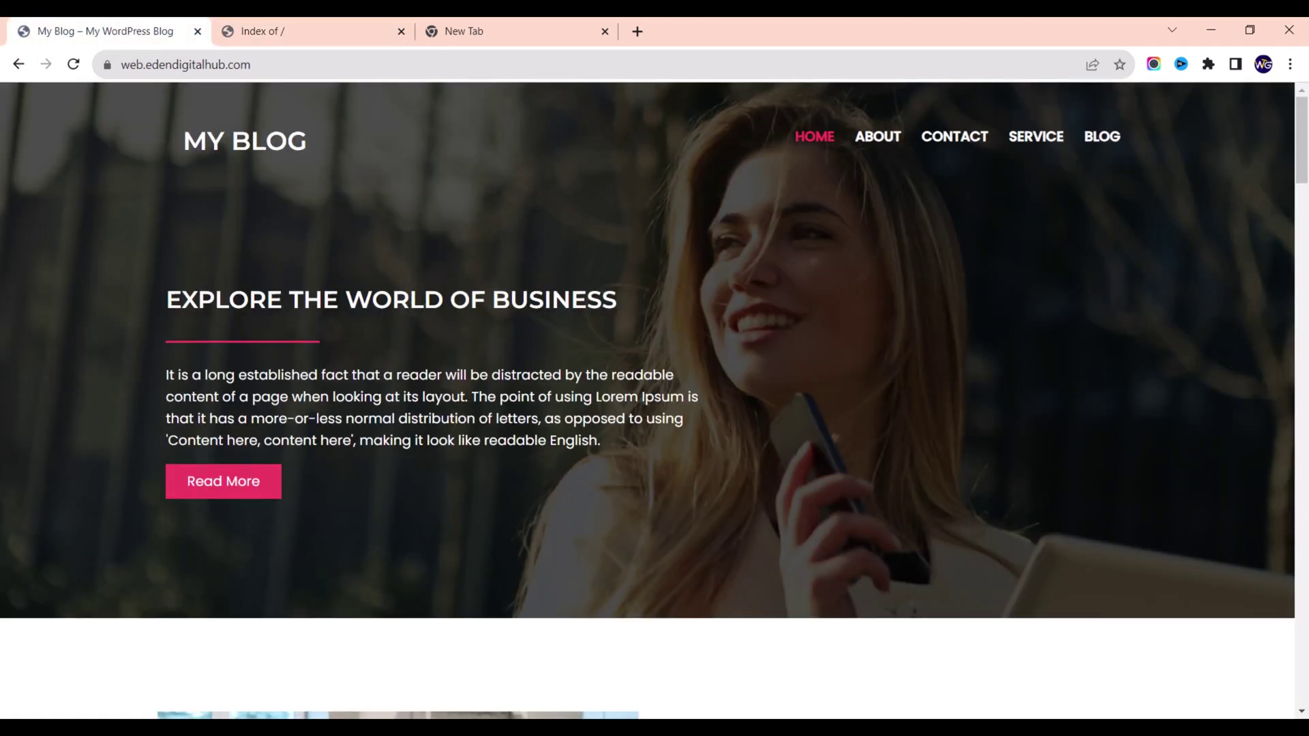
click(280, 28)
click(494, 18)
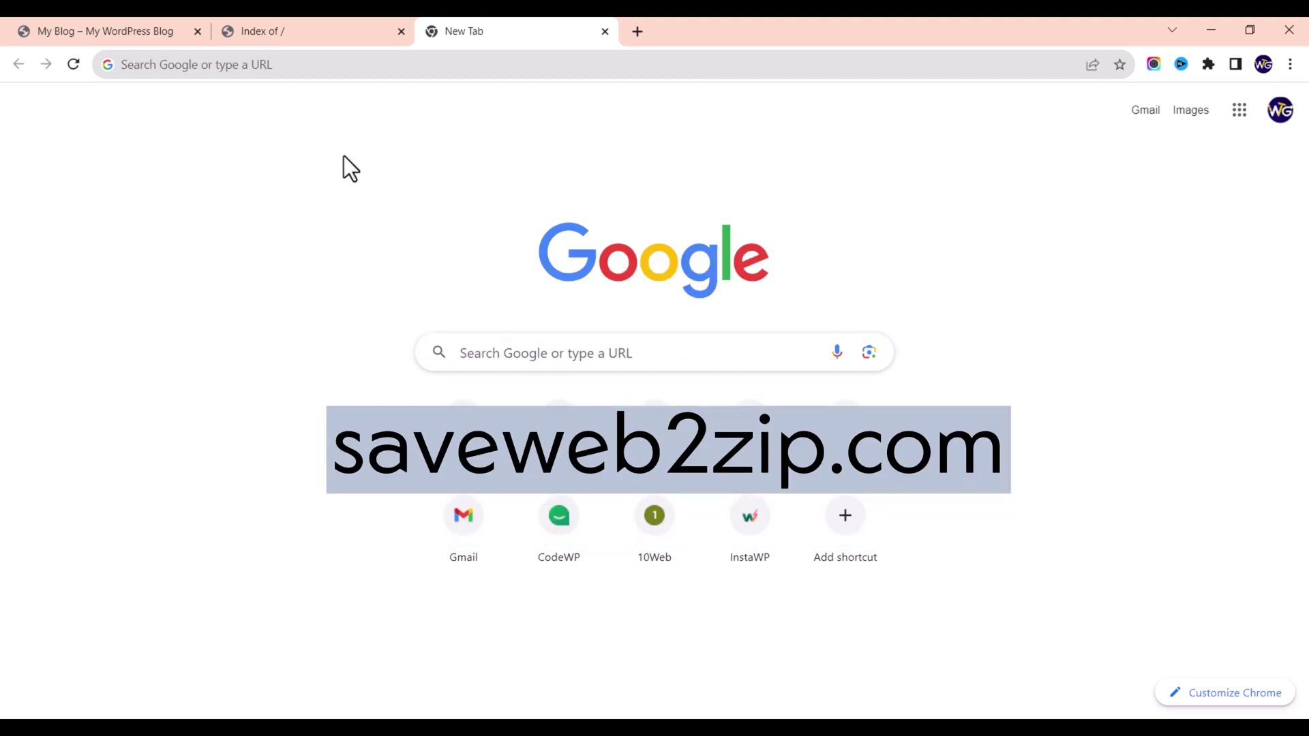
- Go to saveweb2zip.com using the address-bar suggestion for 'saveweb'
click(292, 66)
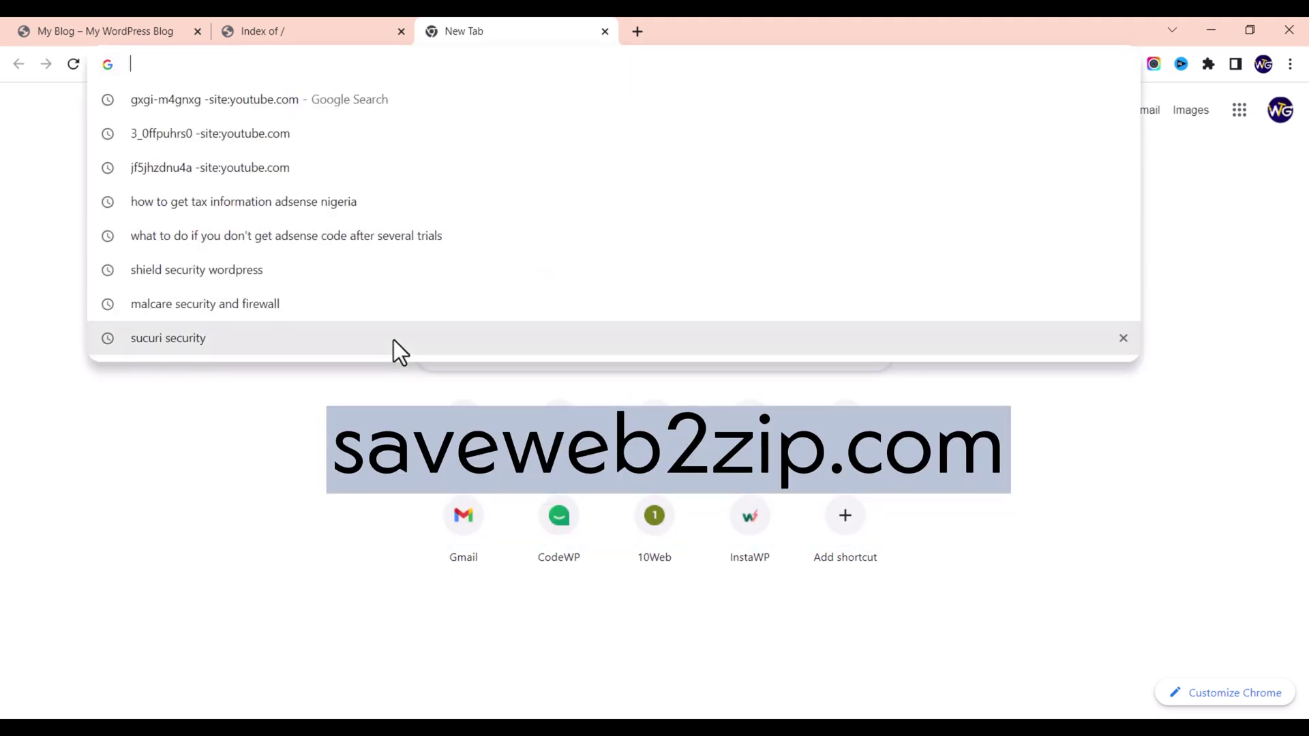
text(savewe)
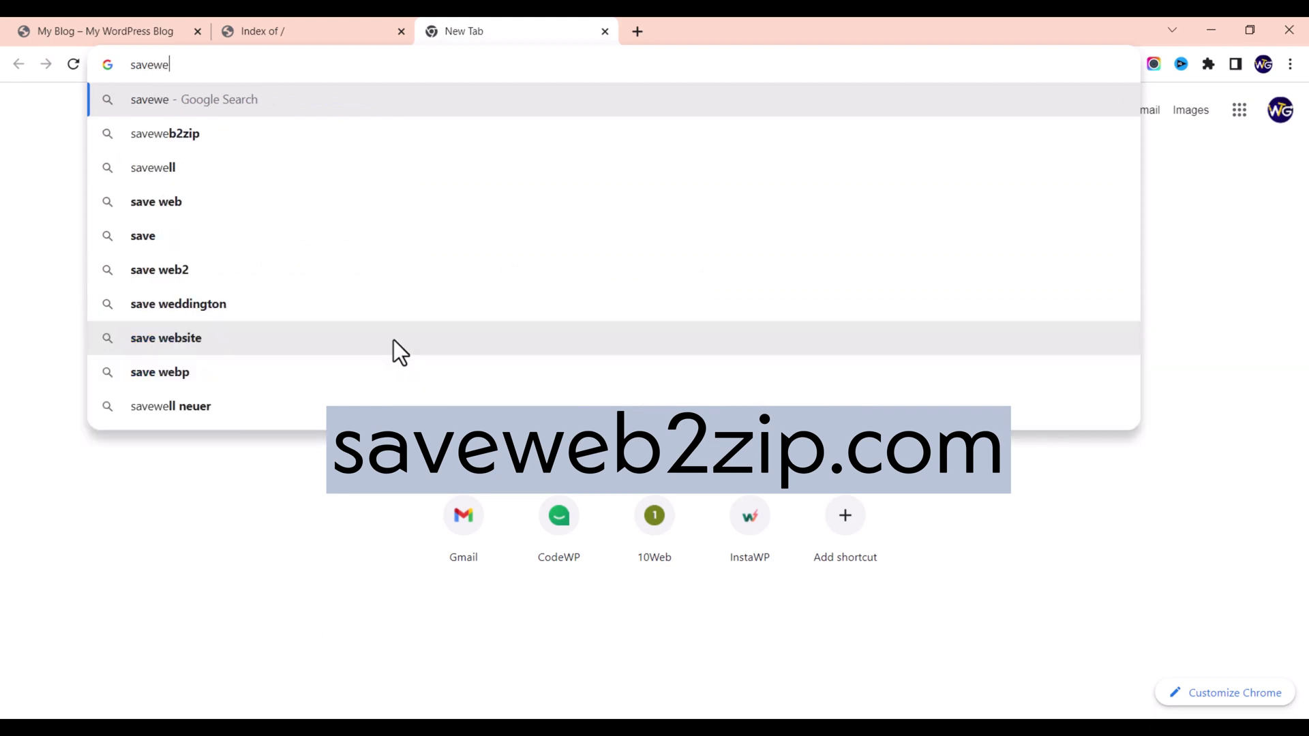
text(b)
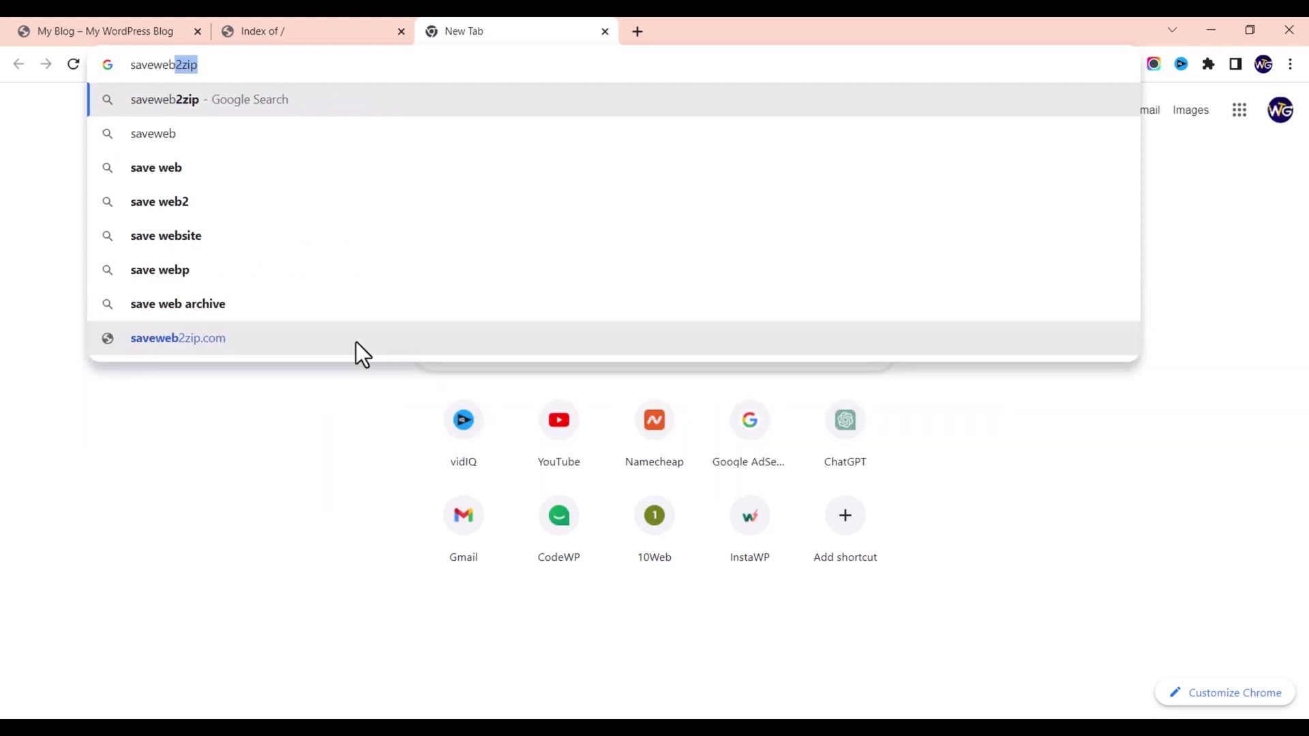
click(154, 338)
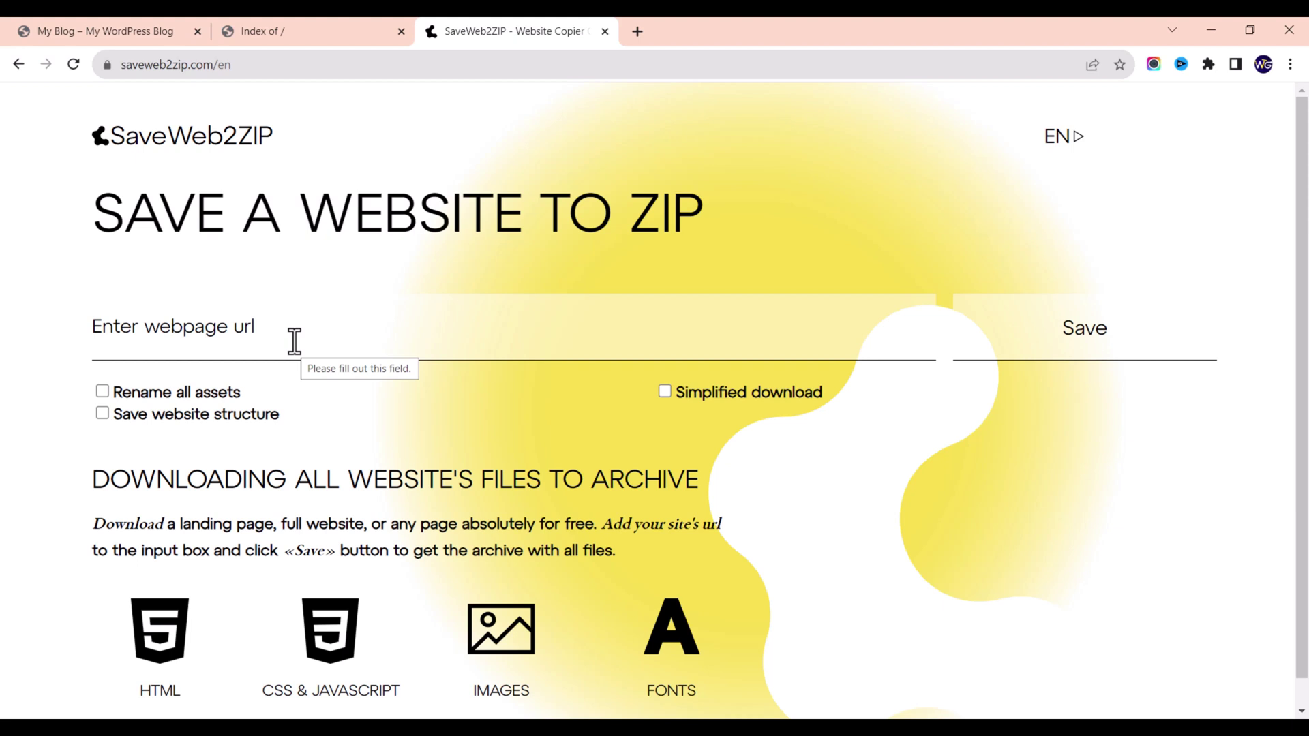
- Copy the blog's web.edendigitalhub.com address into SaveWeb2ZIP's 'Enter webpage url' field
click(27, 29)
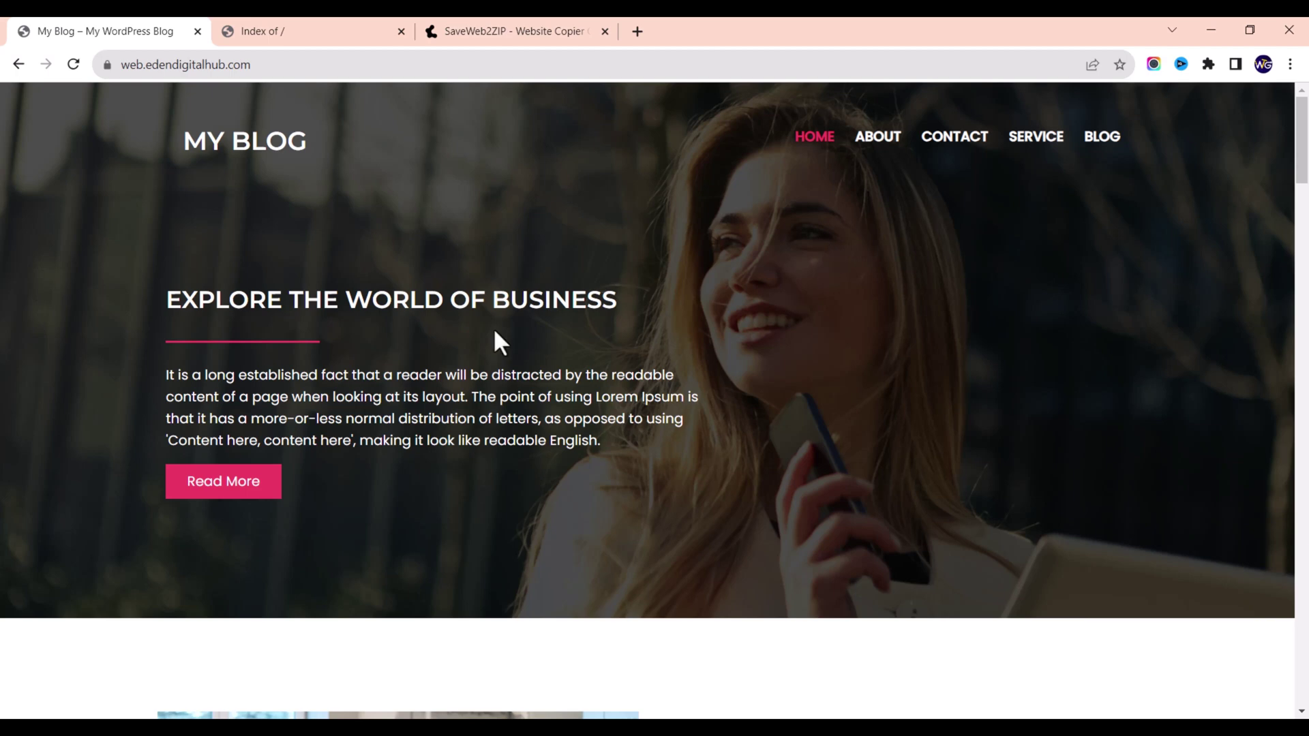
scroll(285, 288, down, 1)
scroll(289, 293, up, 1)
click(239, 68)
key(ctrl+c)
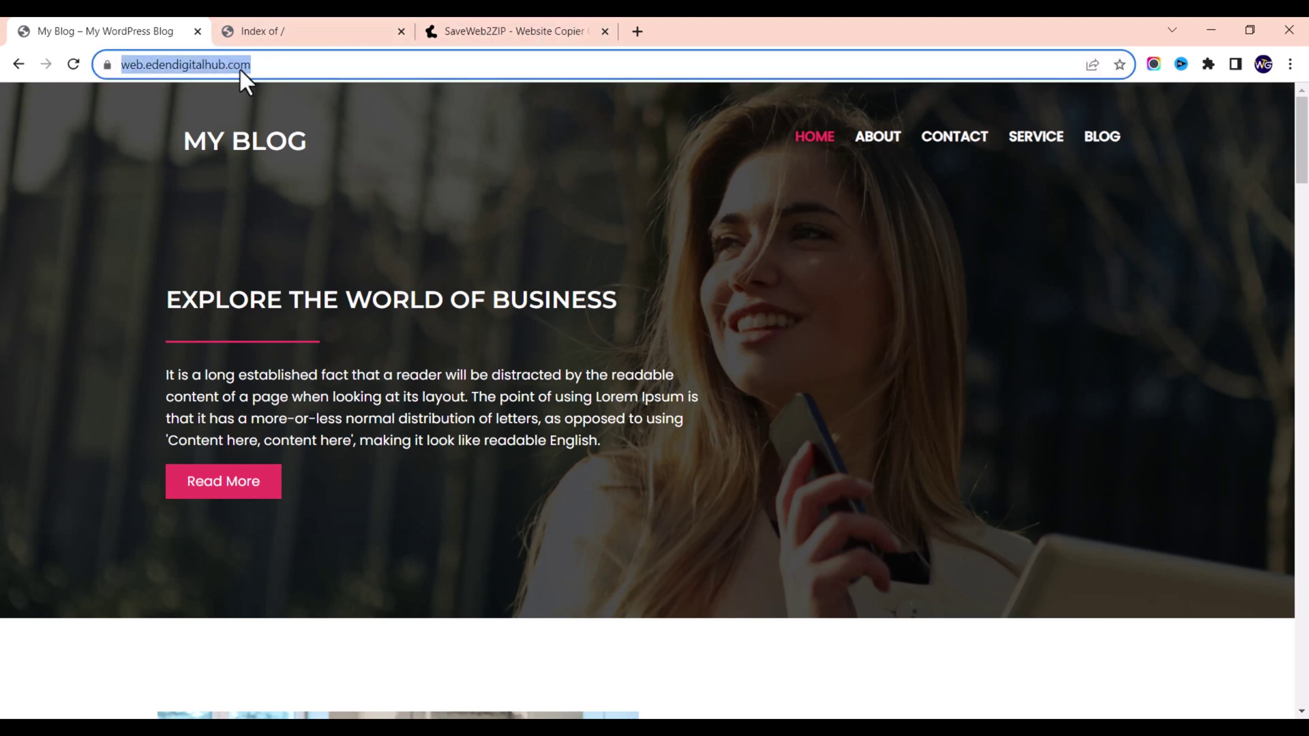
click(588, 27)
click(199, 330)
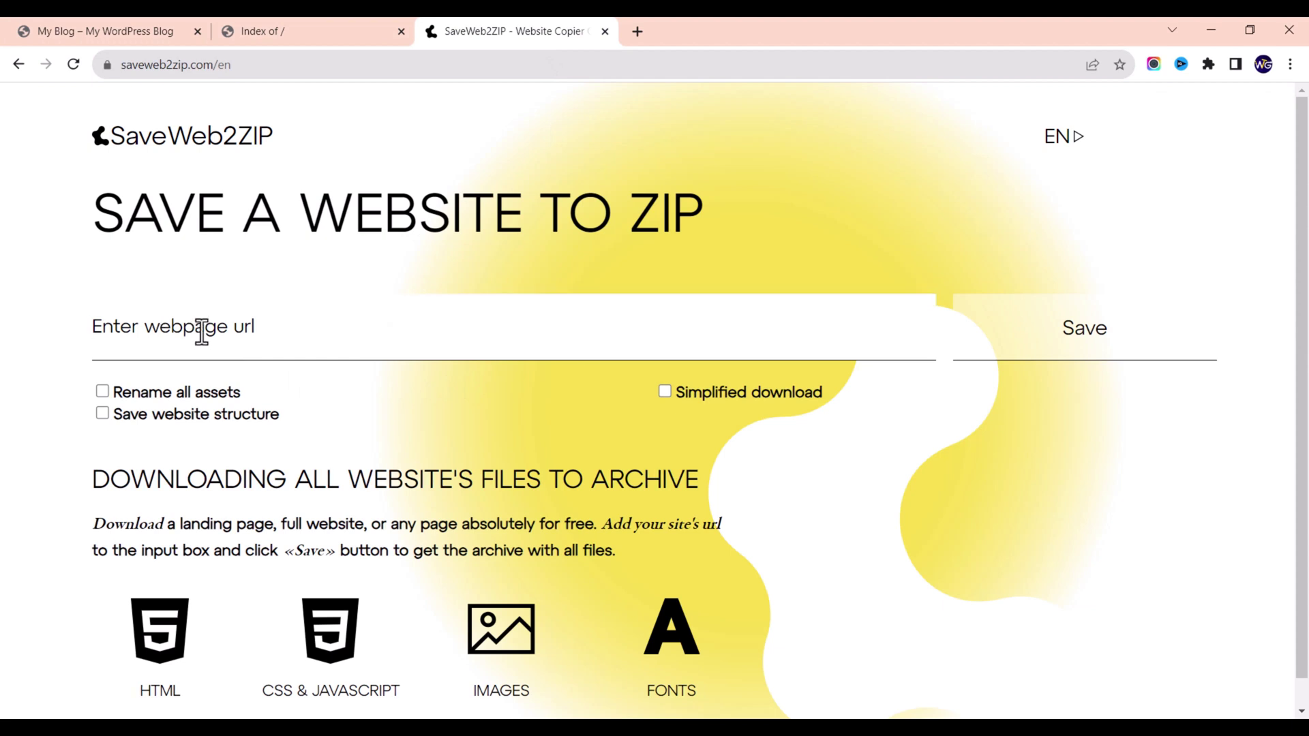
key(ctrl+v)
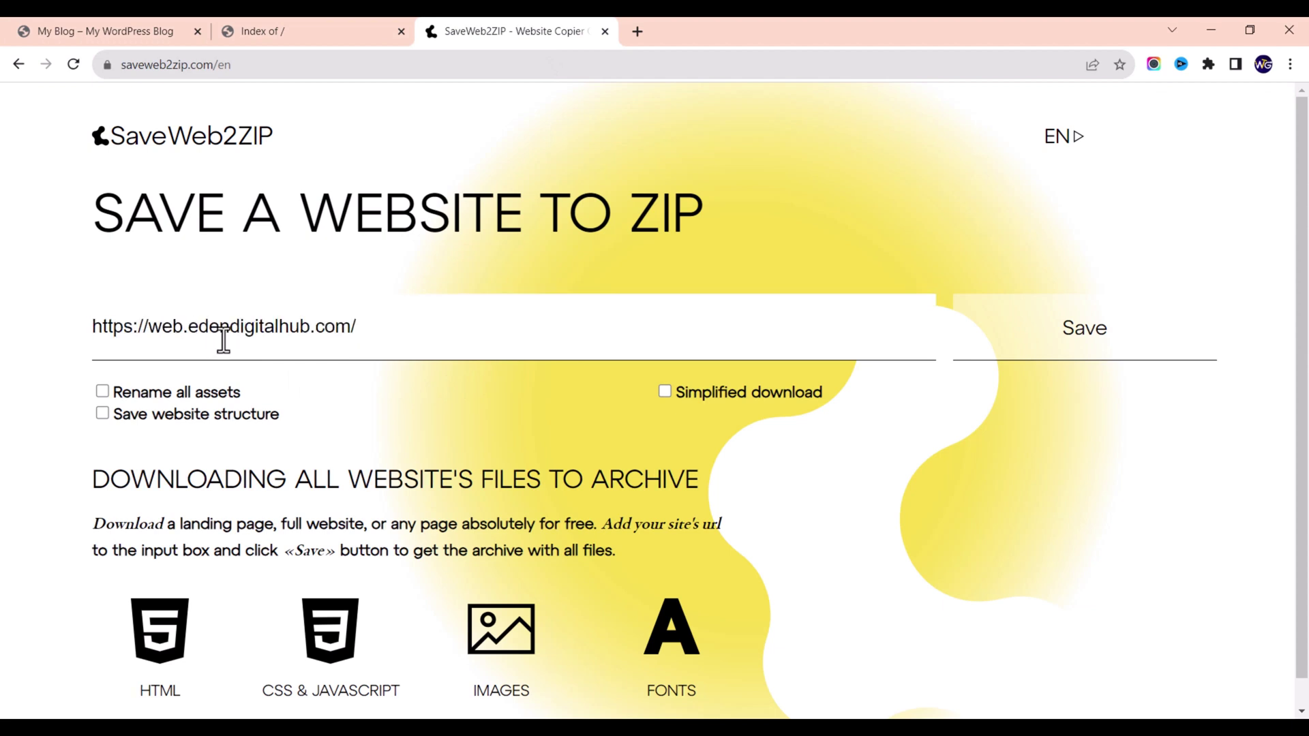
- Save the site as a zip and confirm the 4.4 MB archive downloaded
click(1073, 347)
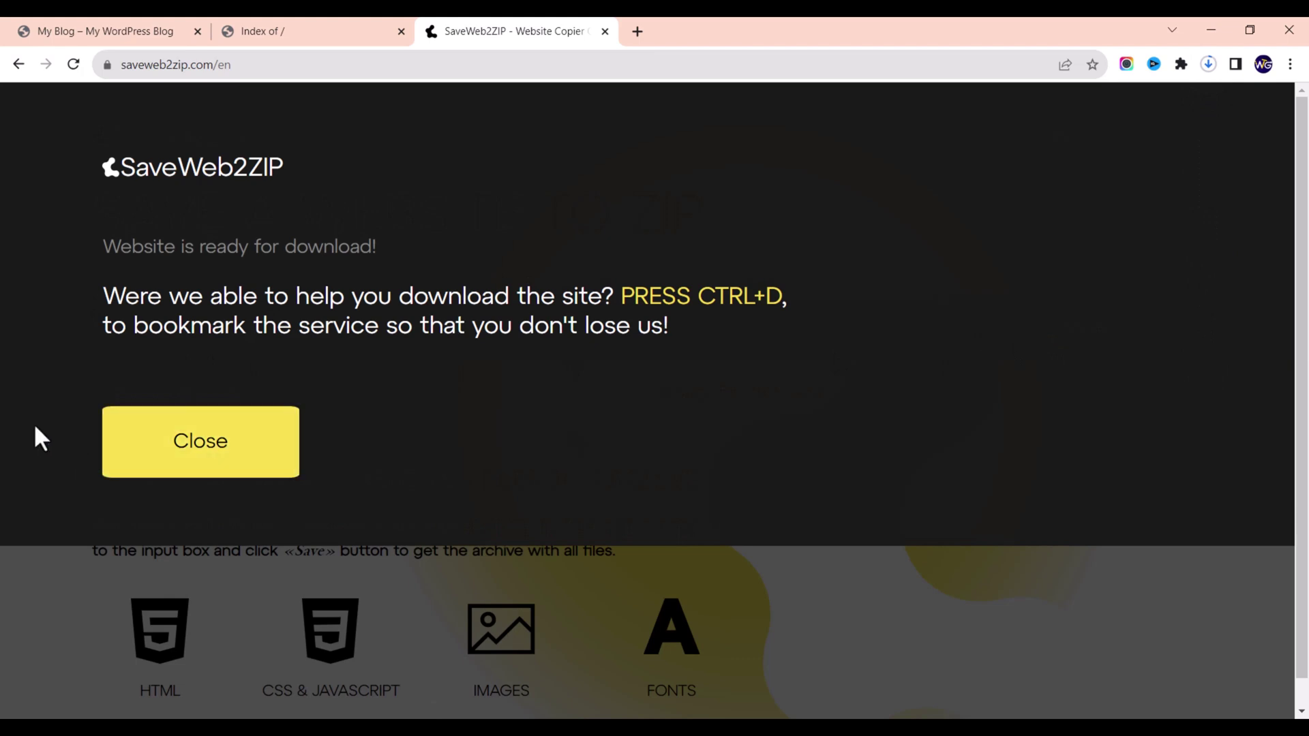
click(225, 460)
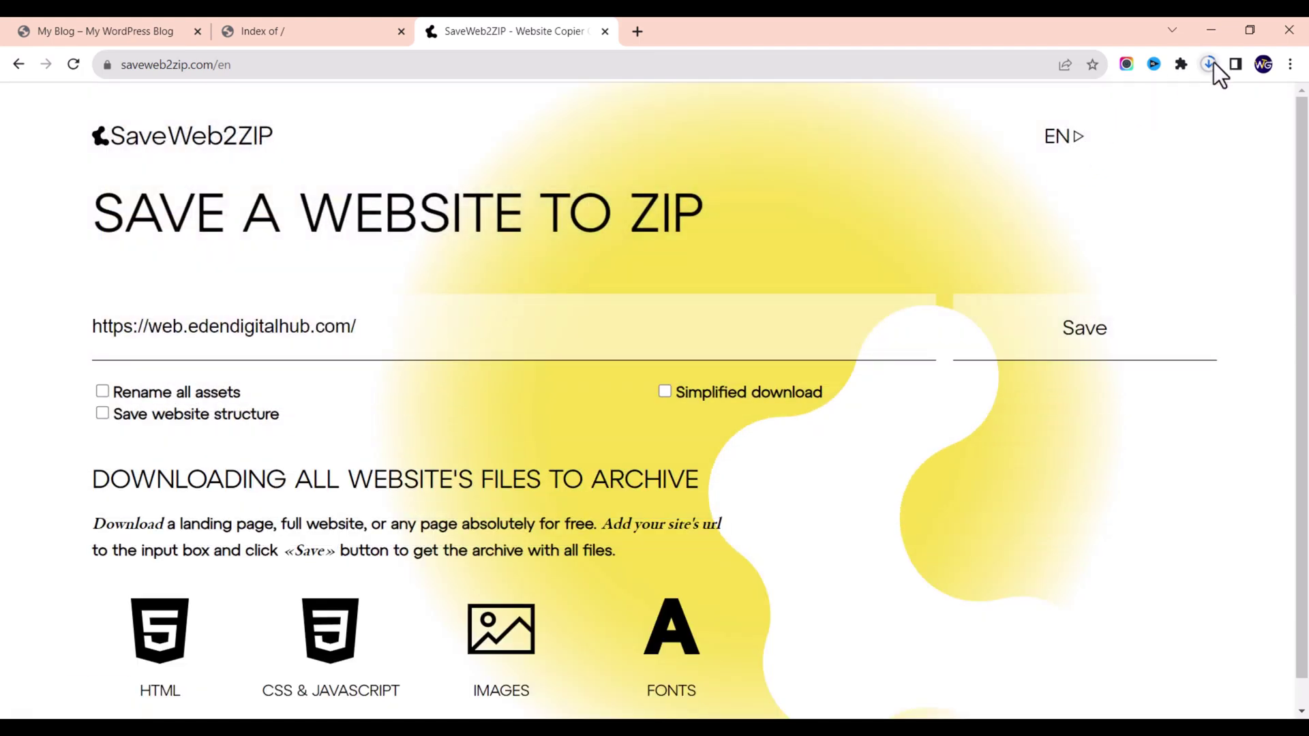
click(1214, 64)
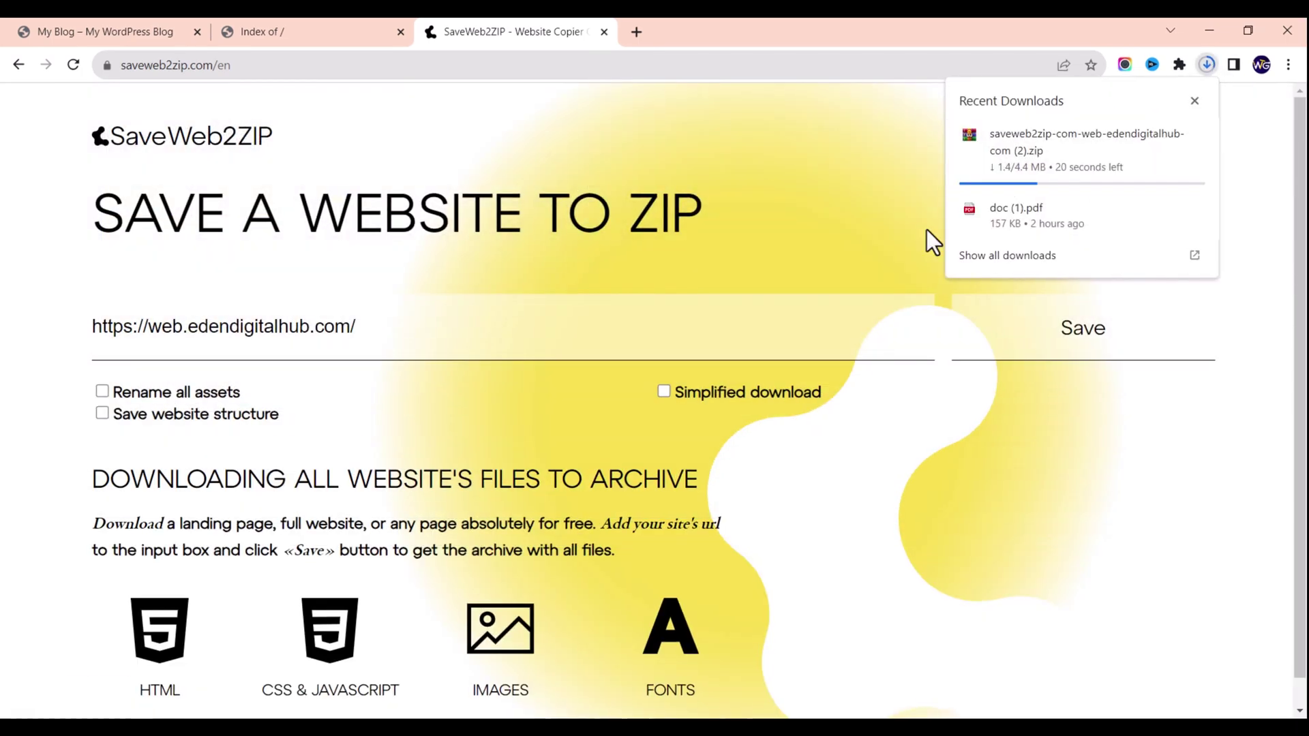
key(alt+Tab)
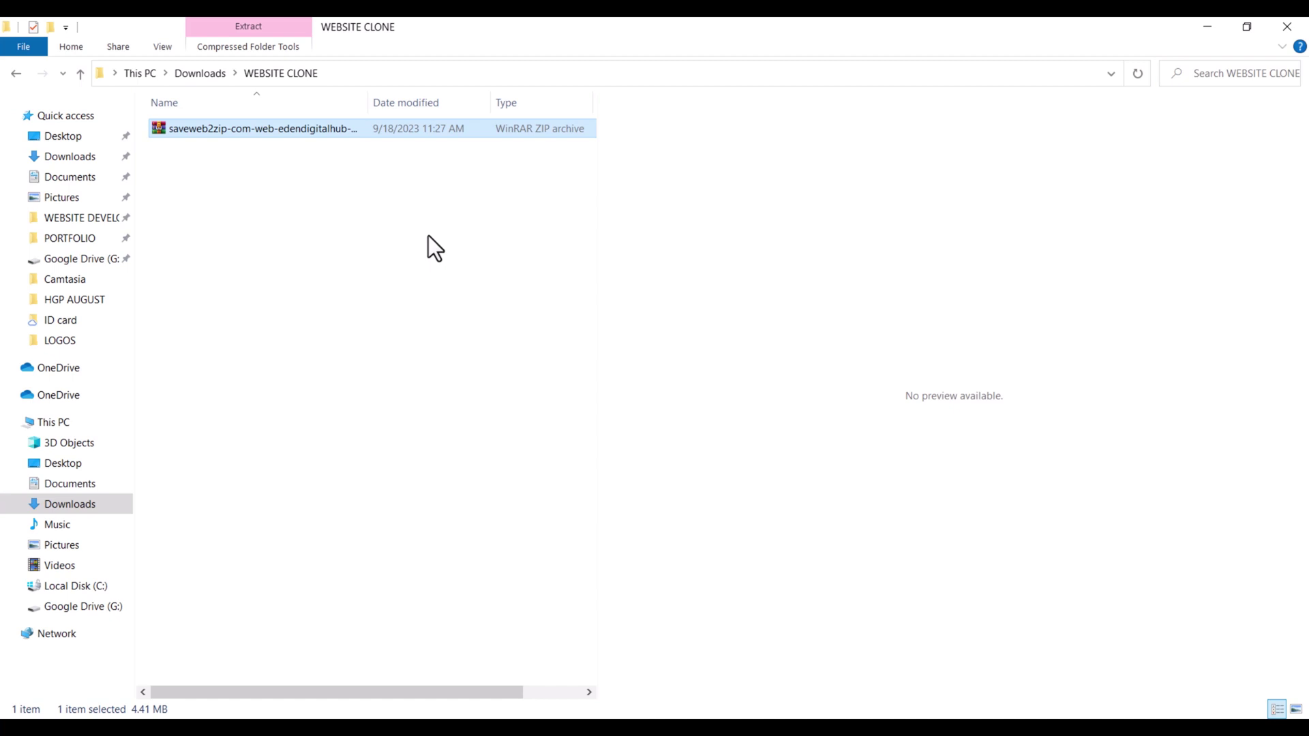
- Extract the downloaded zip and open the clone's index page in Chrome
right_click(405, 133)
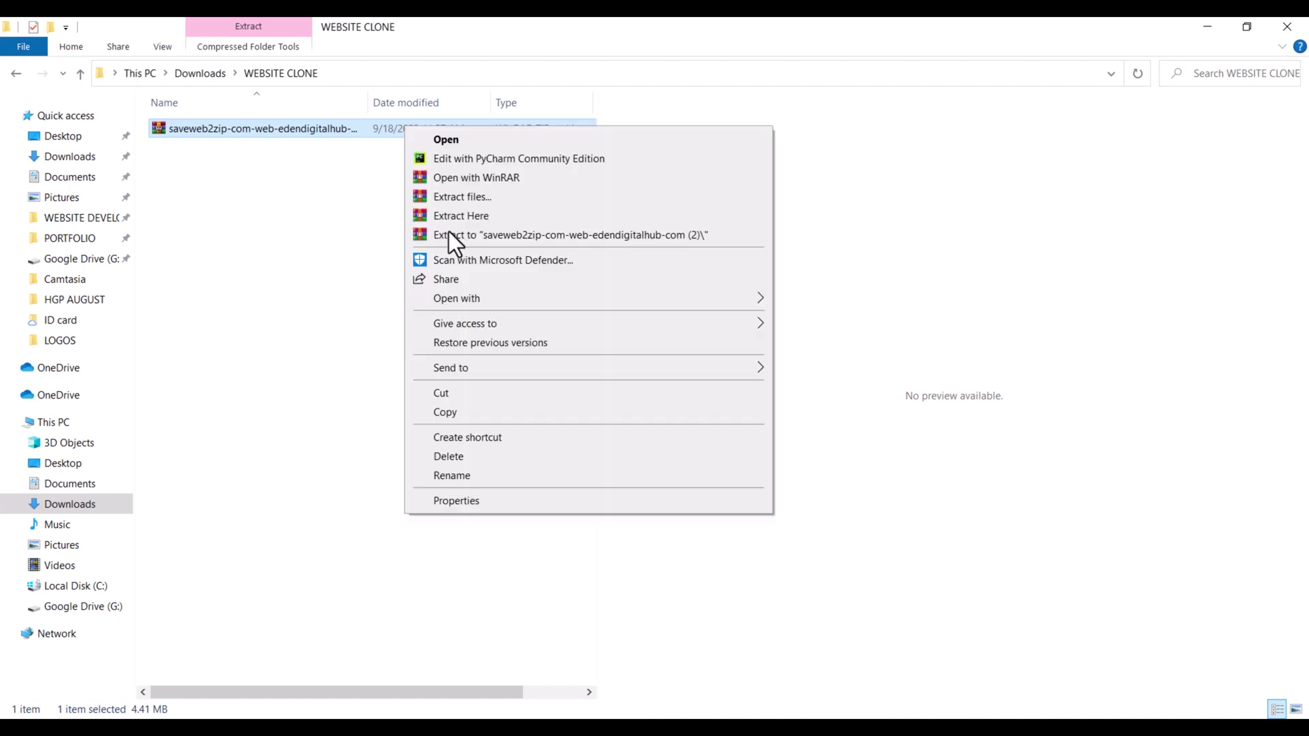
click(461, 236)
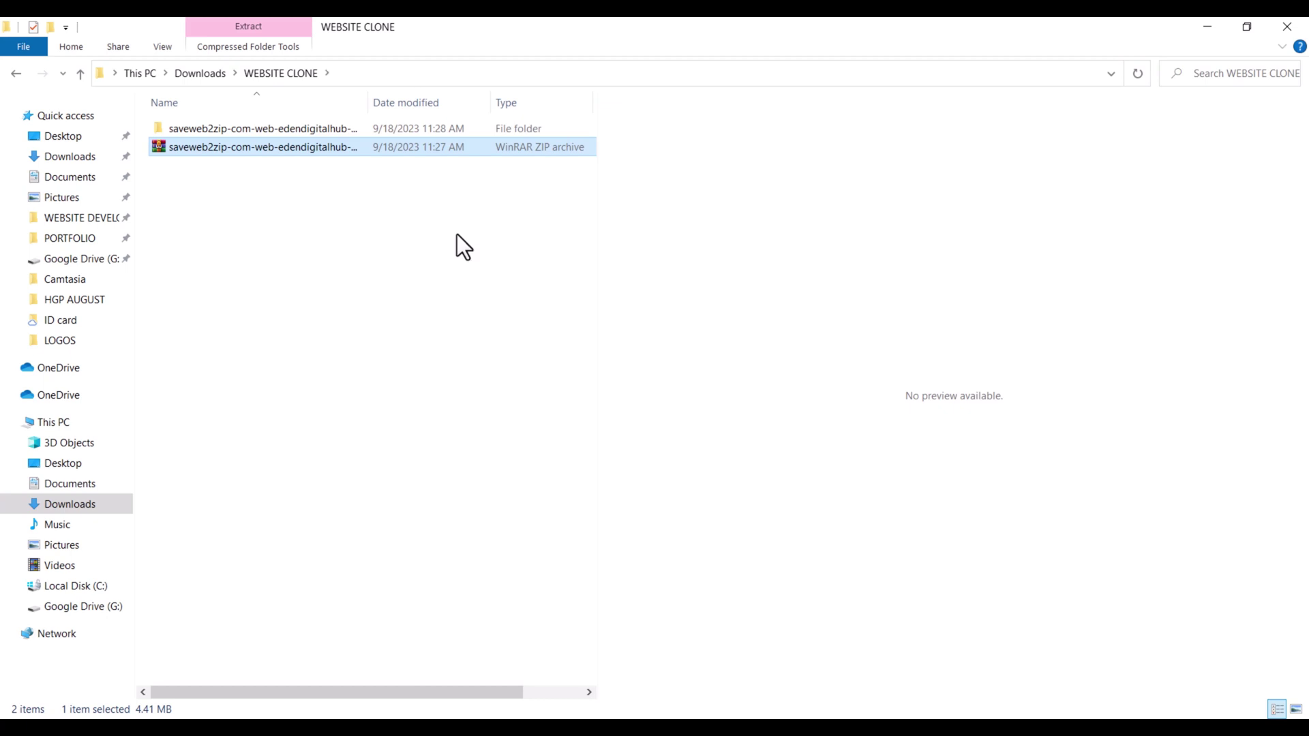
double_click(354, 134)
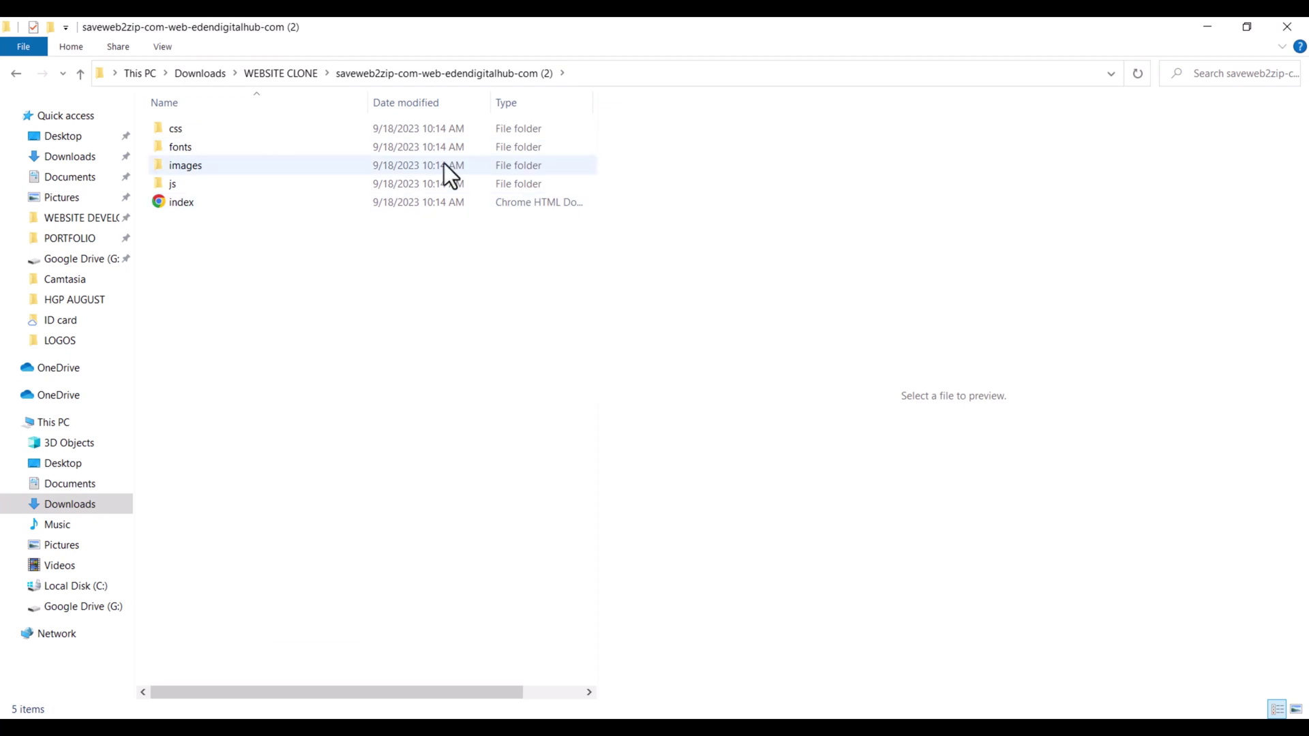
double_click(256, 199)
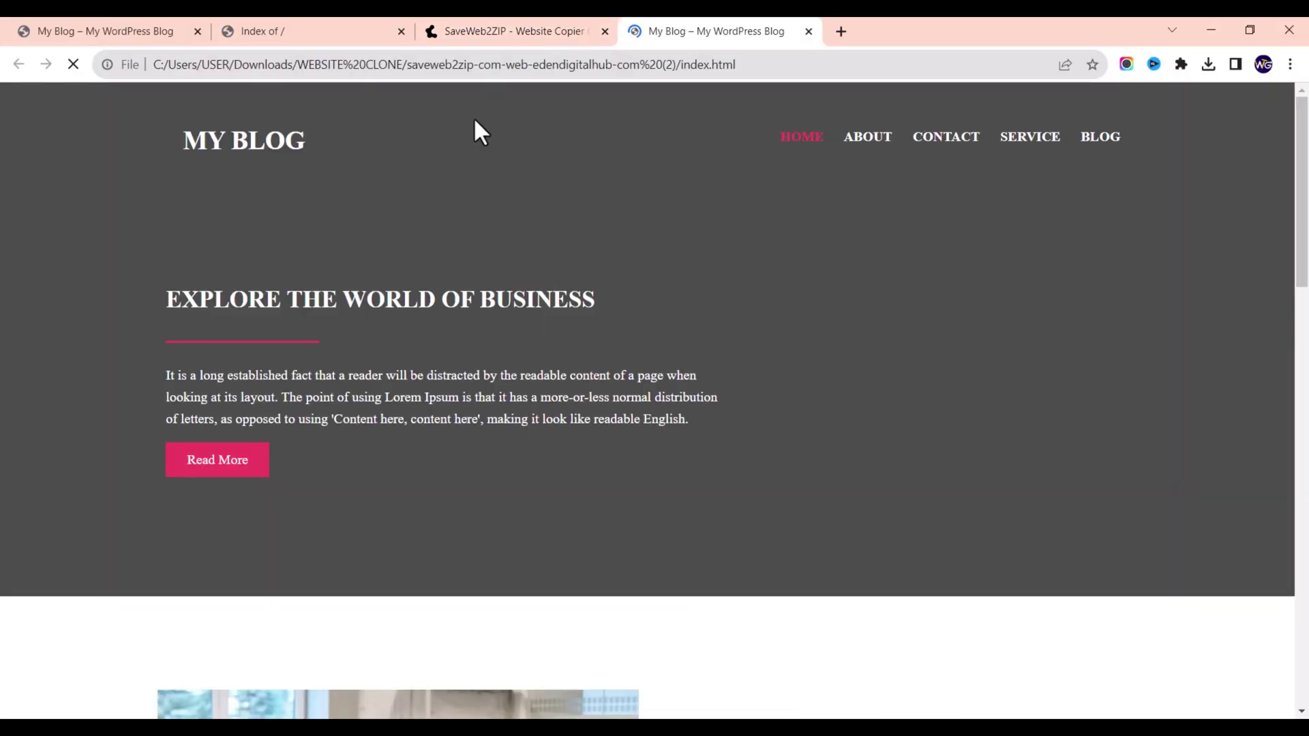
- Scroll through the local index.html copy of the blog to check it
scroll(471, 221, down, 5)
scroll(459, 214, up, 8)
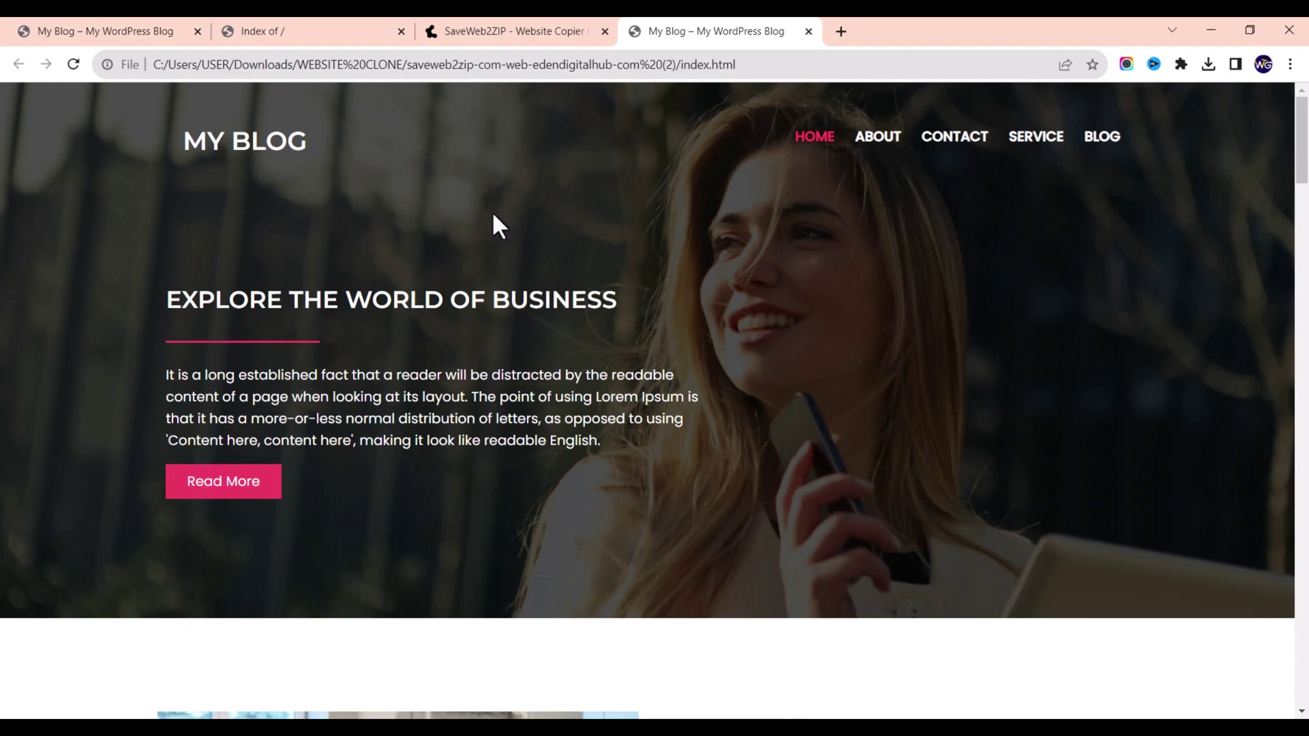
scroll(585, 280, down, 15)
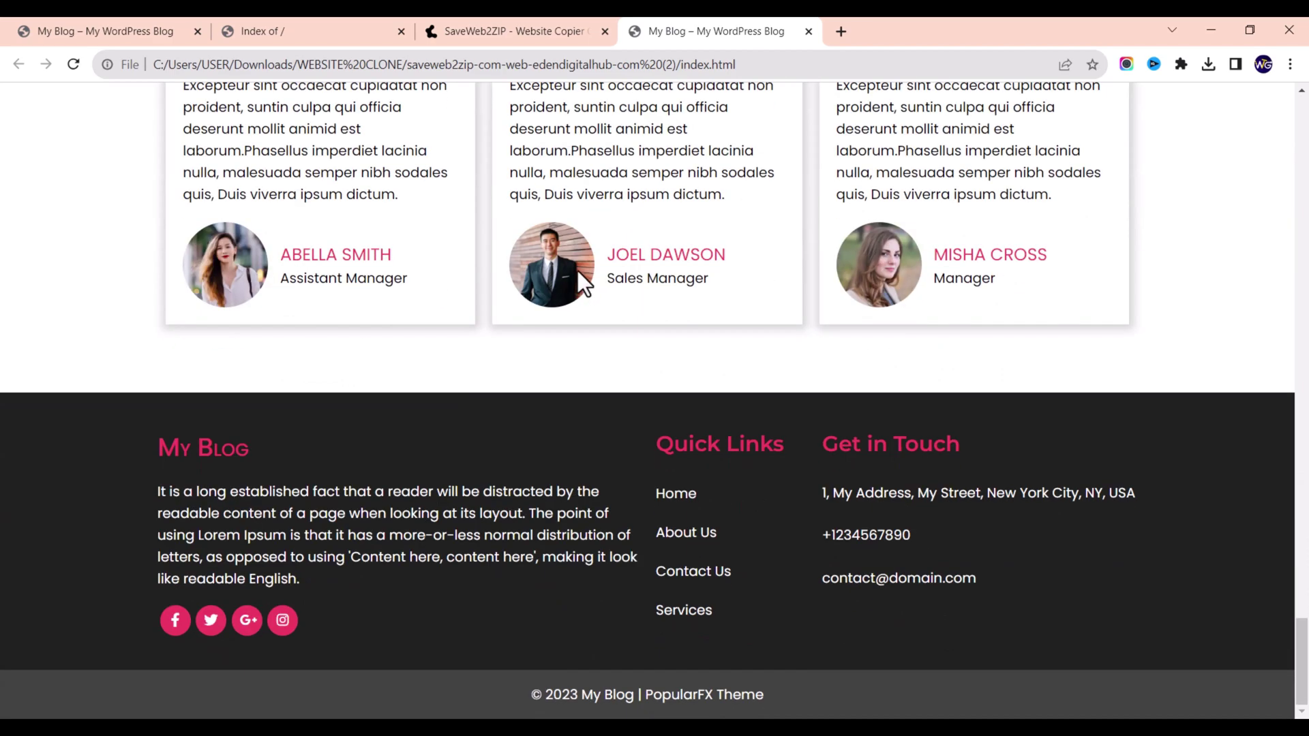
scroll(578, 271, up, 12)
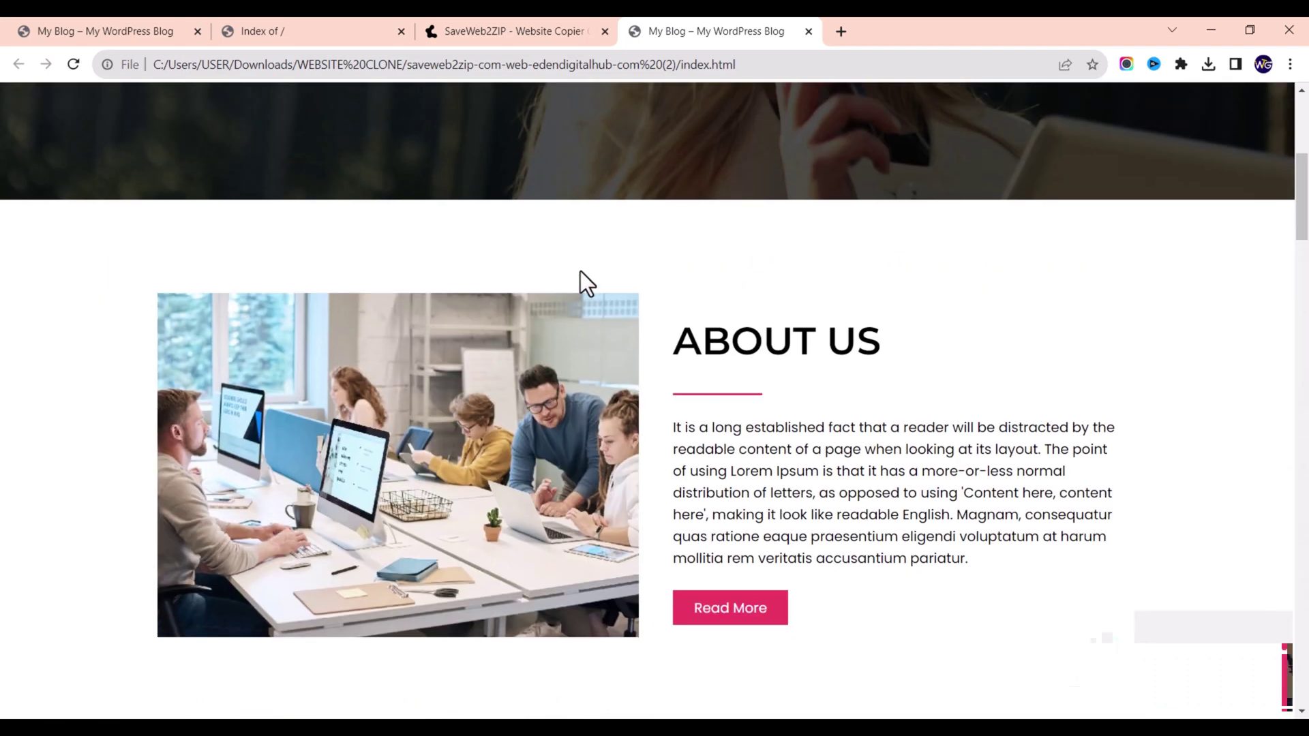
scroll(584, 271, up, 6)
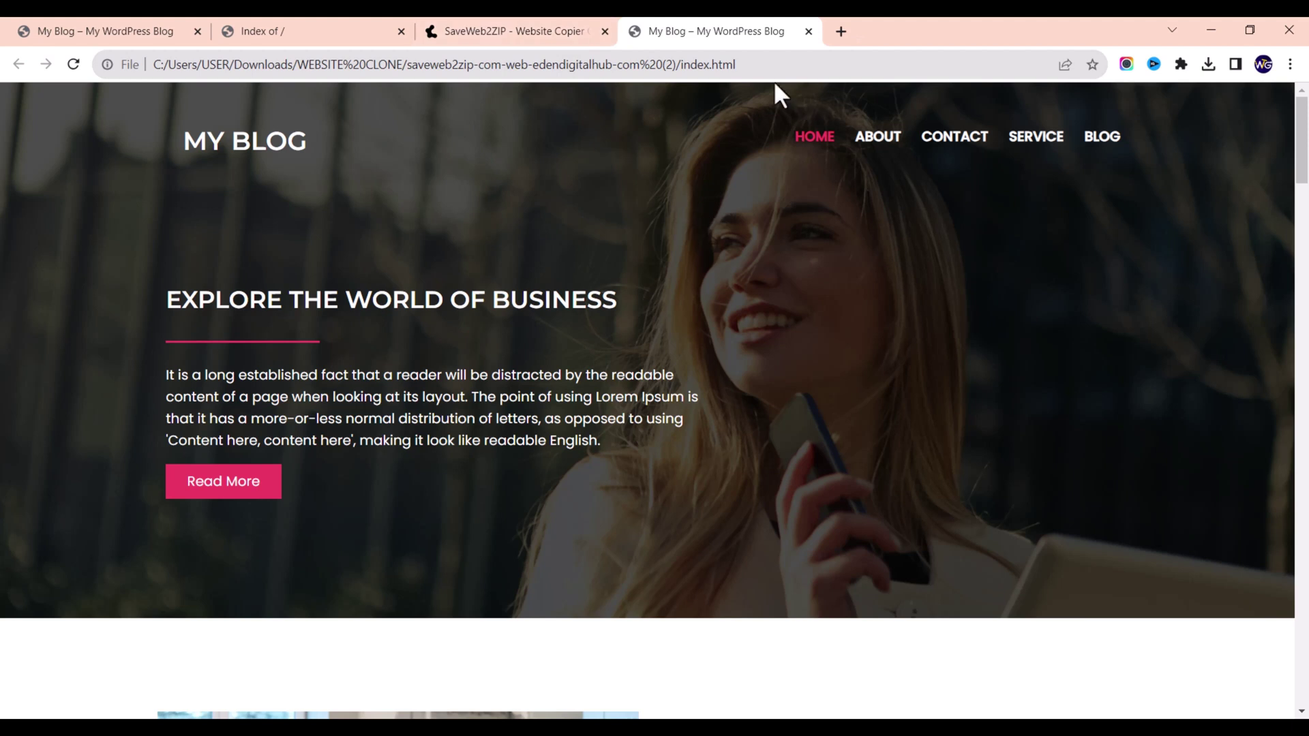
- Load namecheap.com in a new tab
click(847, 38)
text(NA)
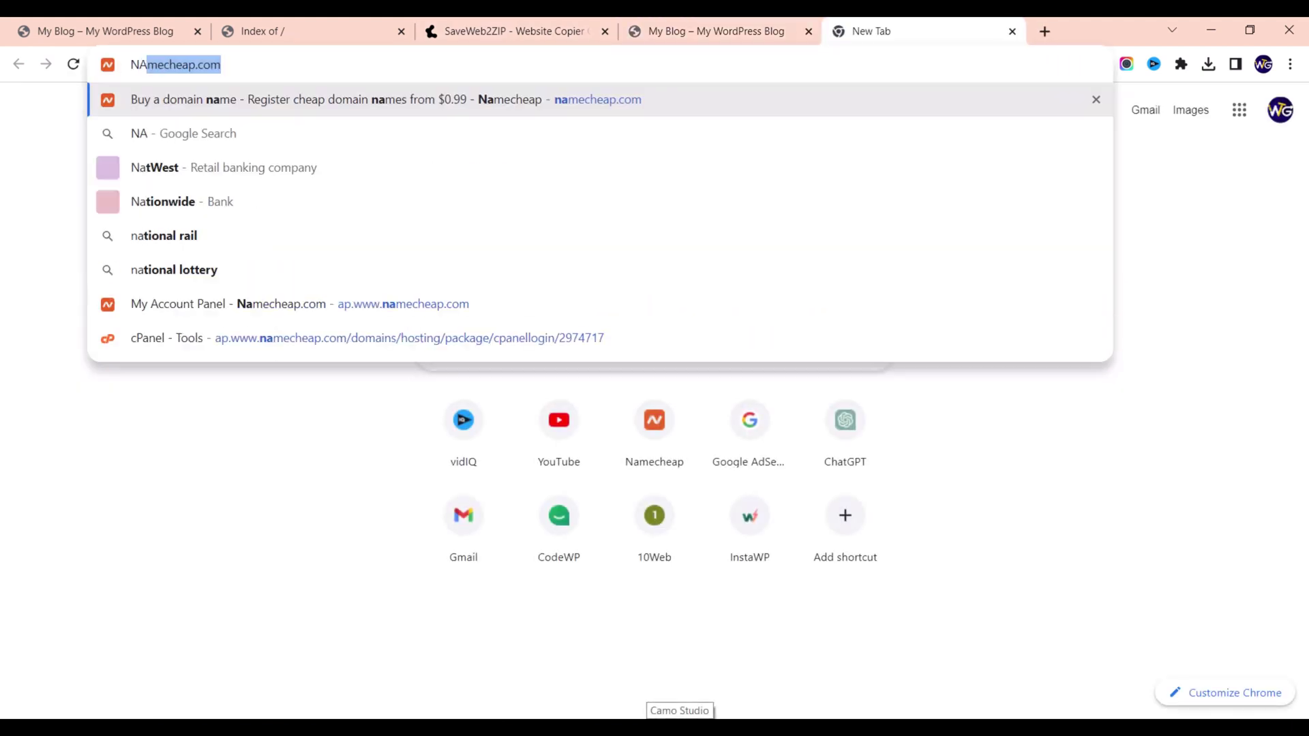
key(Return)
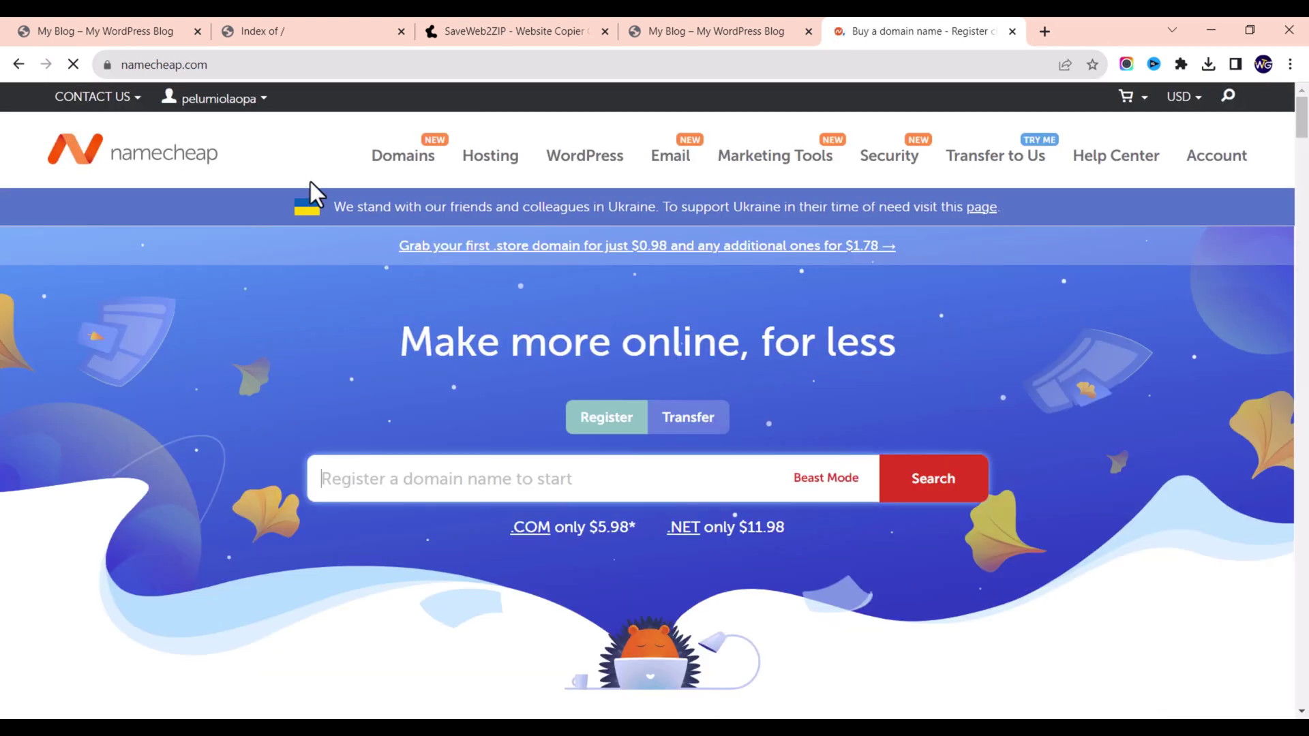
- Open the hosting subscription's cPanel via Namecheap's Dashboard and Hosting List
mouse_move(238, 104)
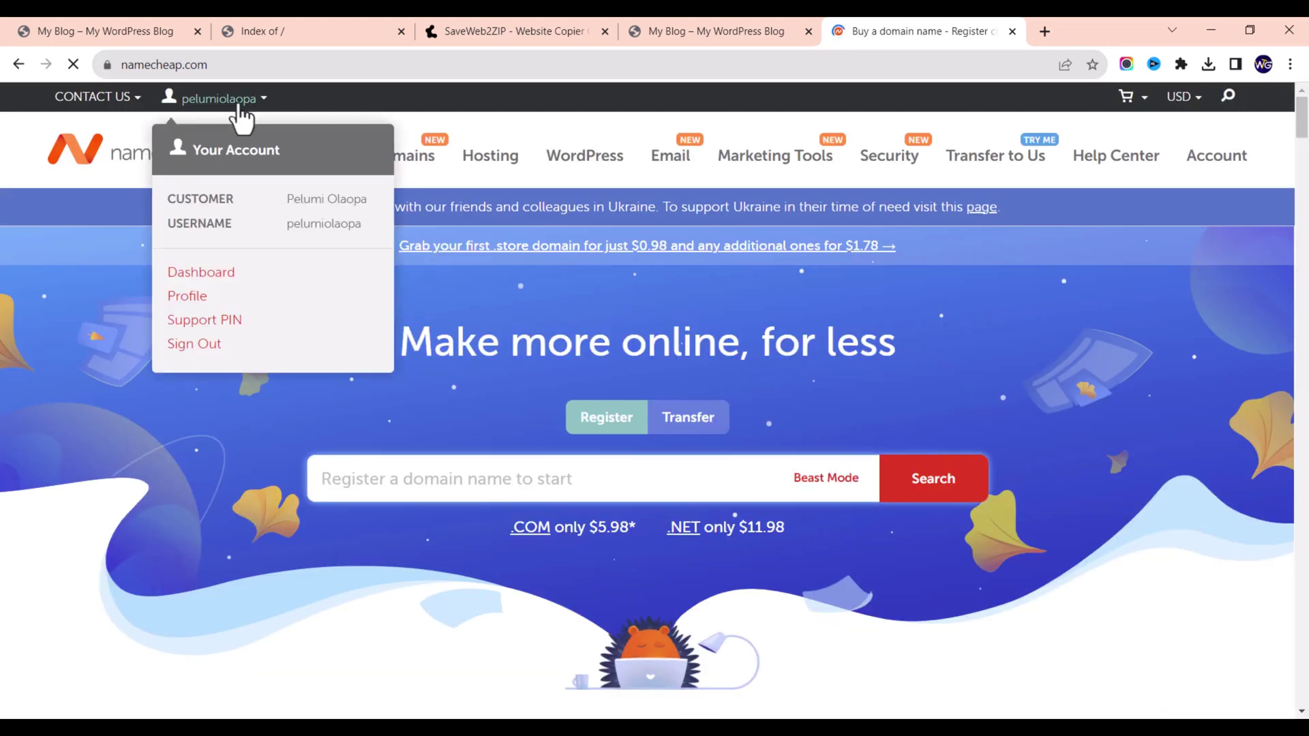
click(189, 281)
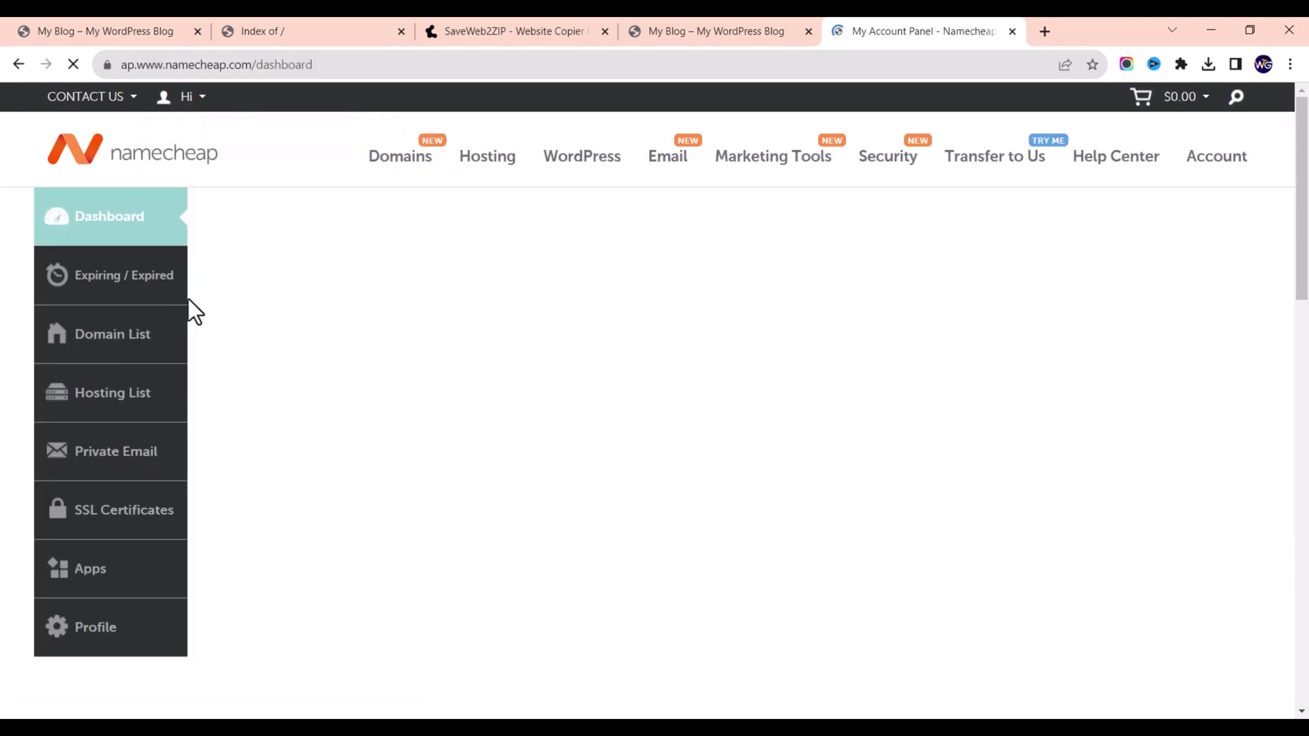
click(125, 405)
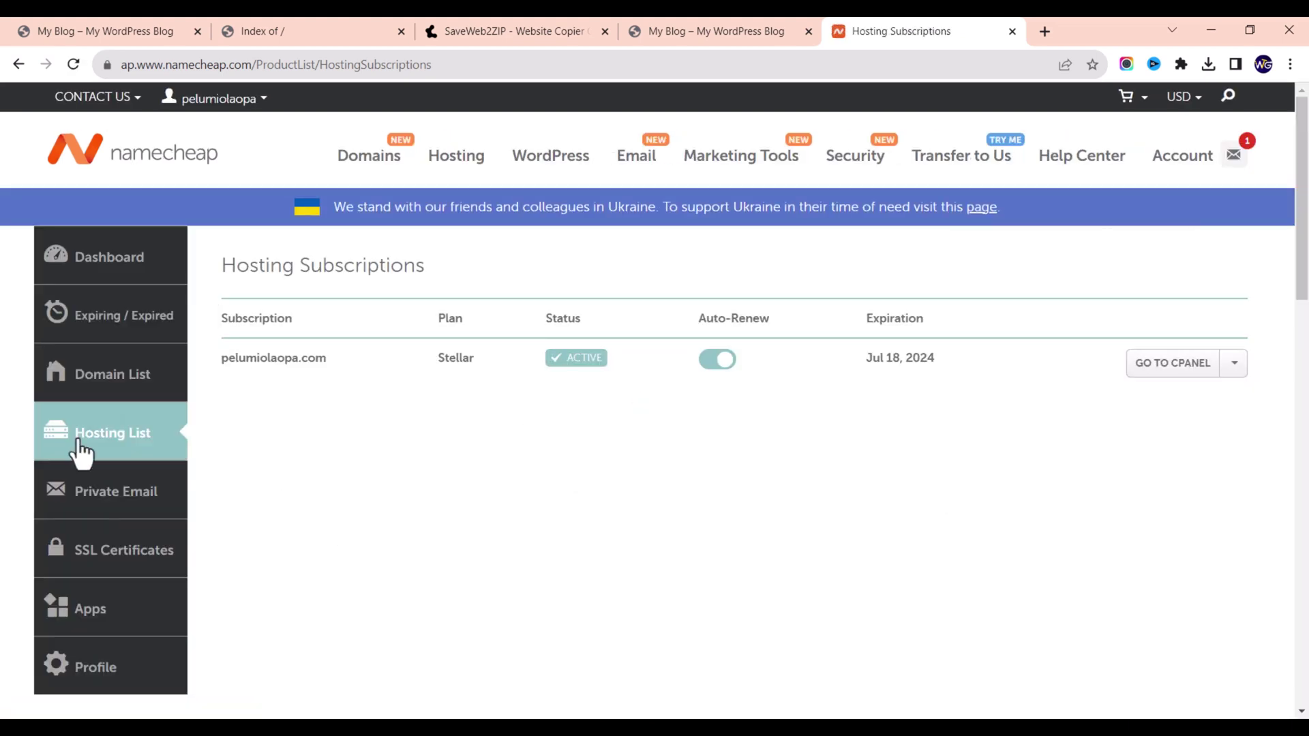
click(1160, 371)
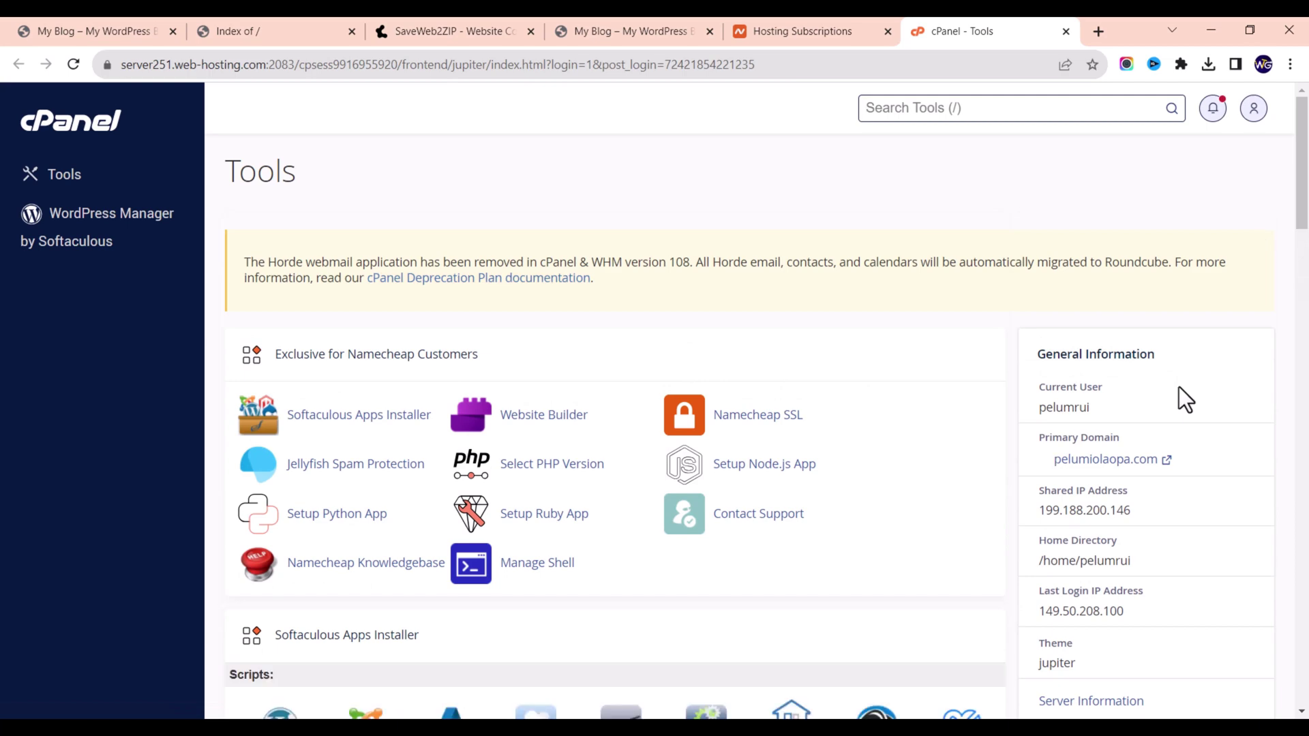
- Open File Manager and check that new.edendigitalhub.com shows only an empty Index of / listing
scroll(877, 374, down, 8)
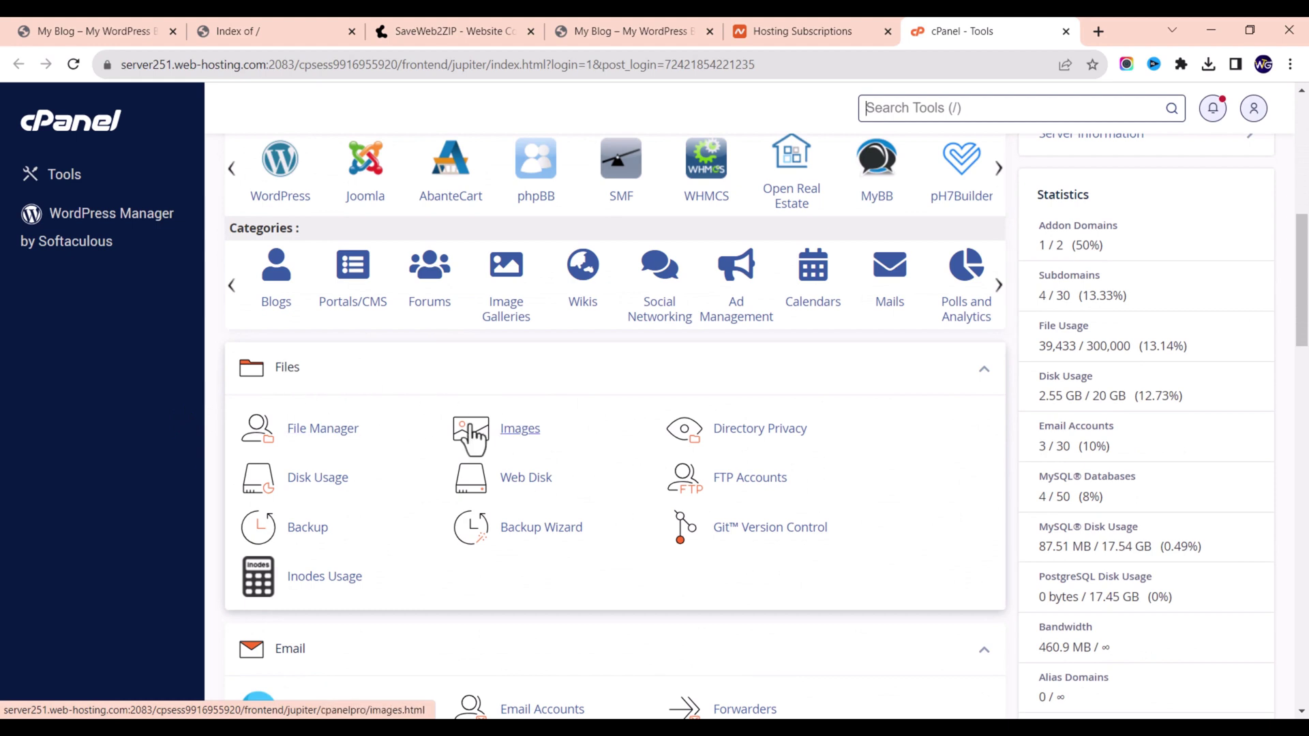
click(300, 431)
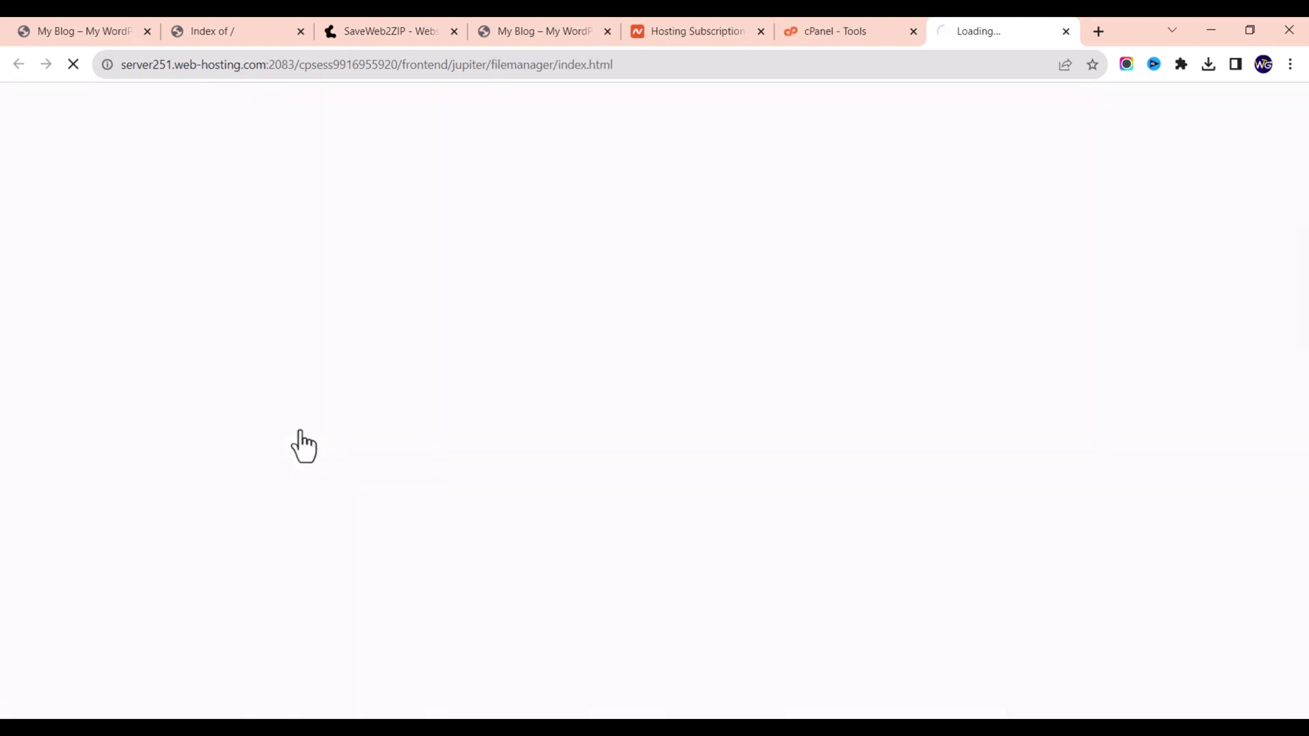
click(228, 29)
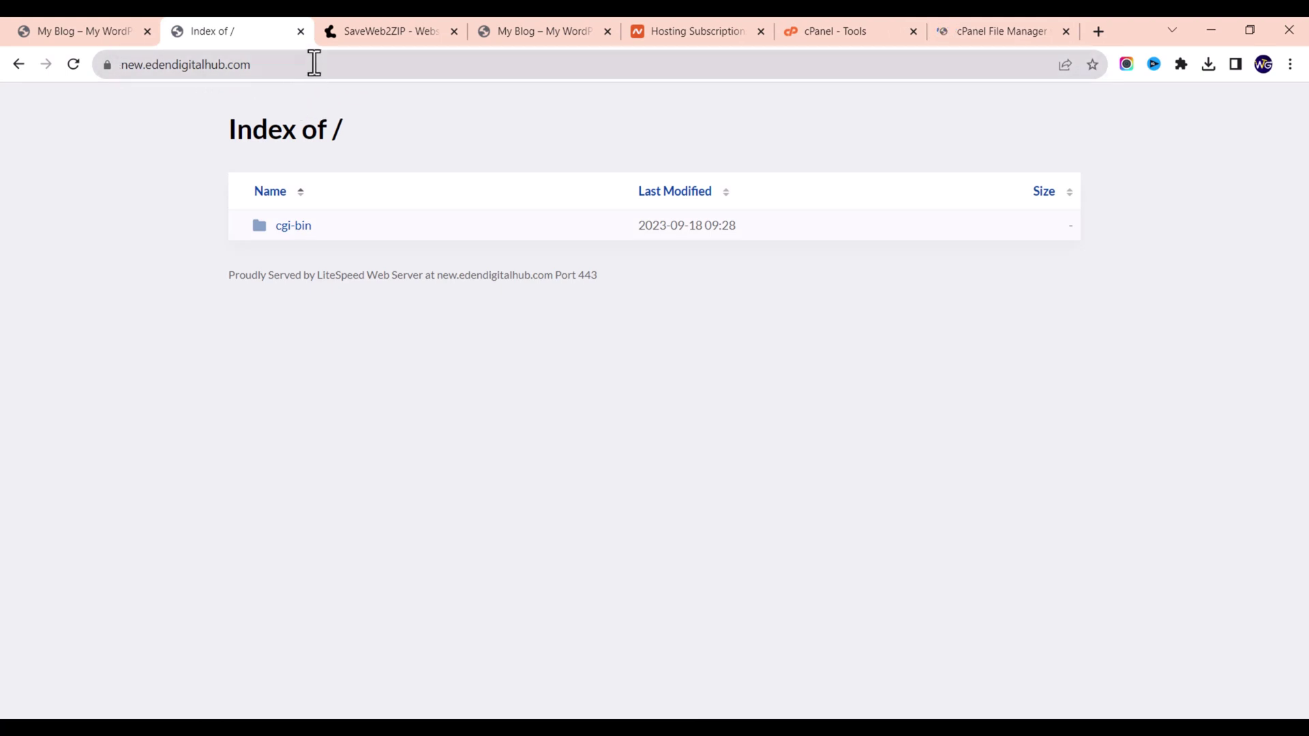
click(320, 64)
click(233, 125)
right_click(201, 140)
drag(128, 148, 152, 64)
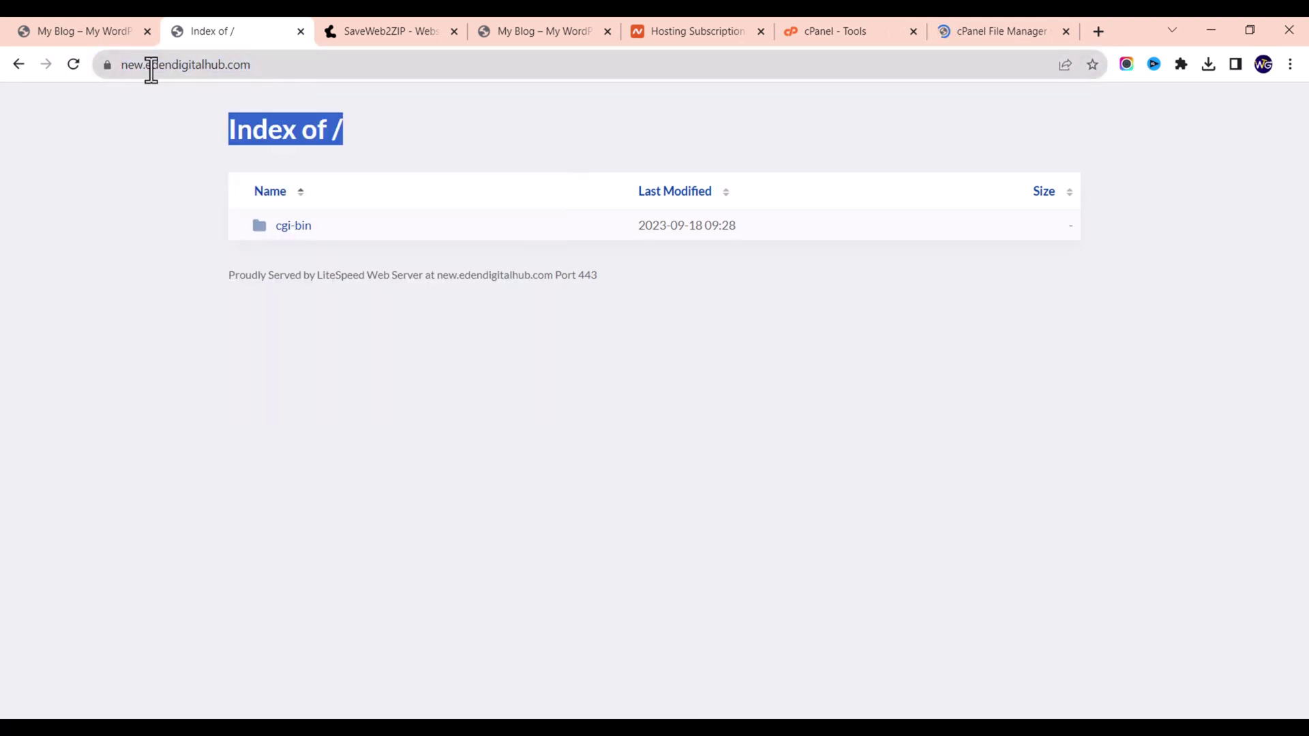
click(129, 161)
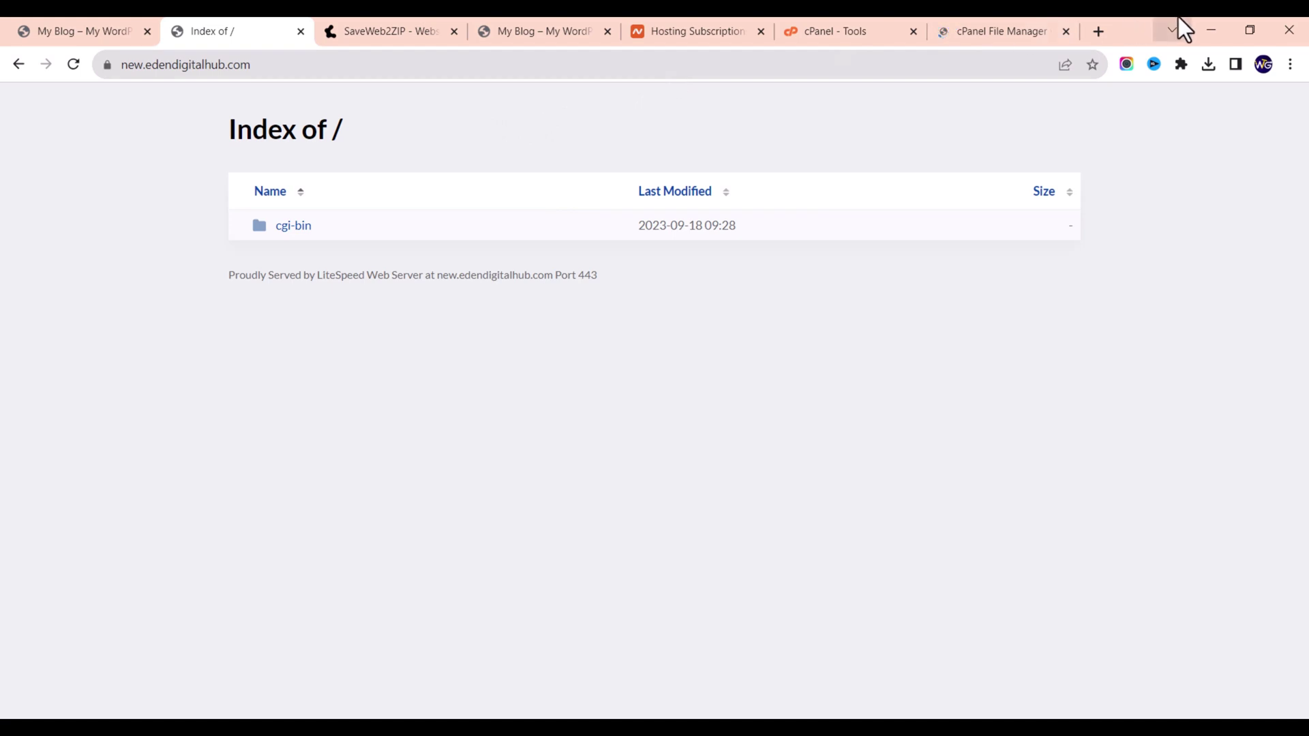
click(985, 31)
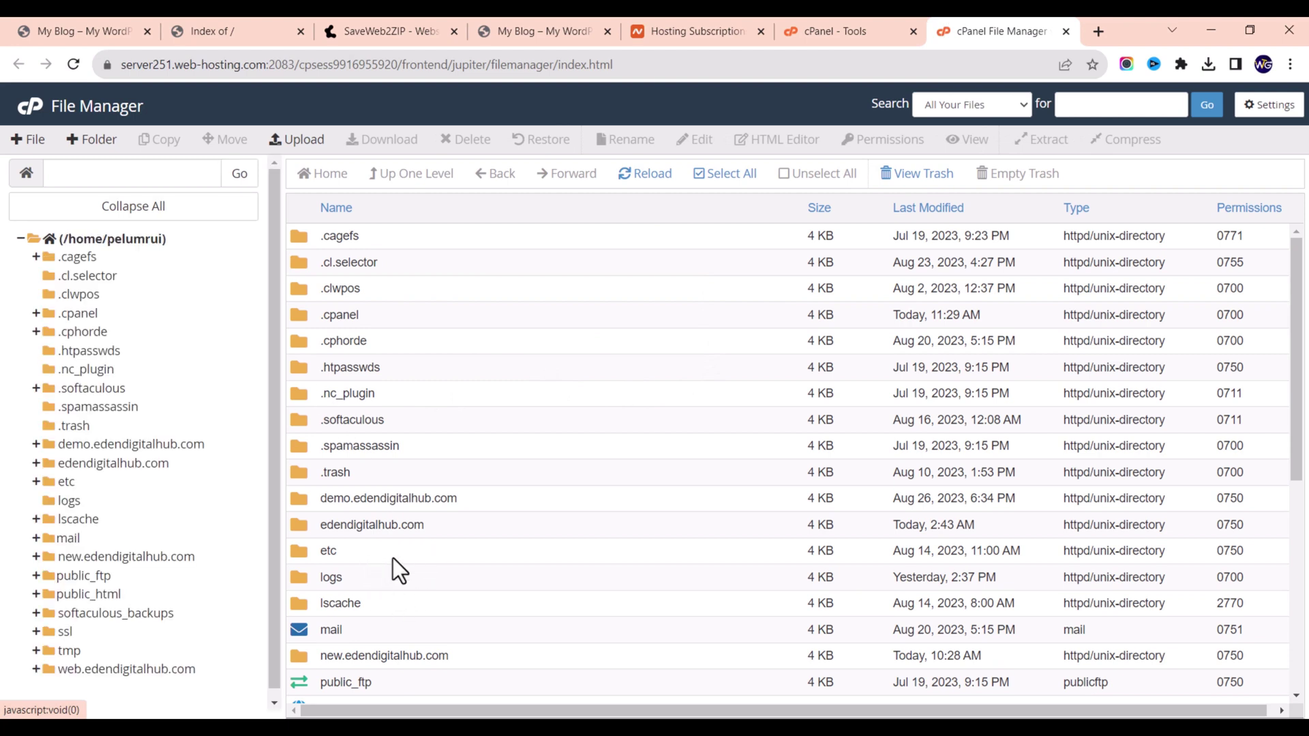
- Open the new.edendigitalhub.com folder and select the downloaded site ZIP in WEBSITE CLONE
double_click(464, 654)
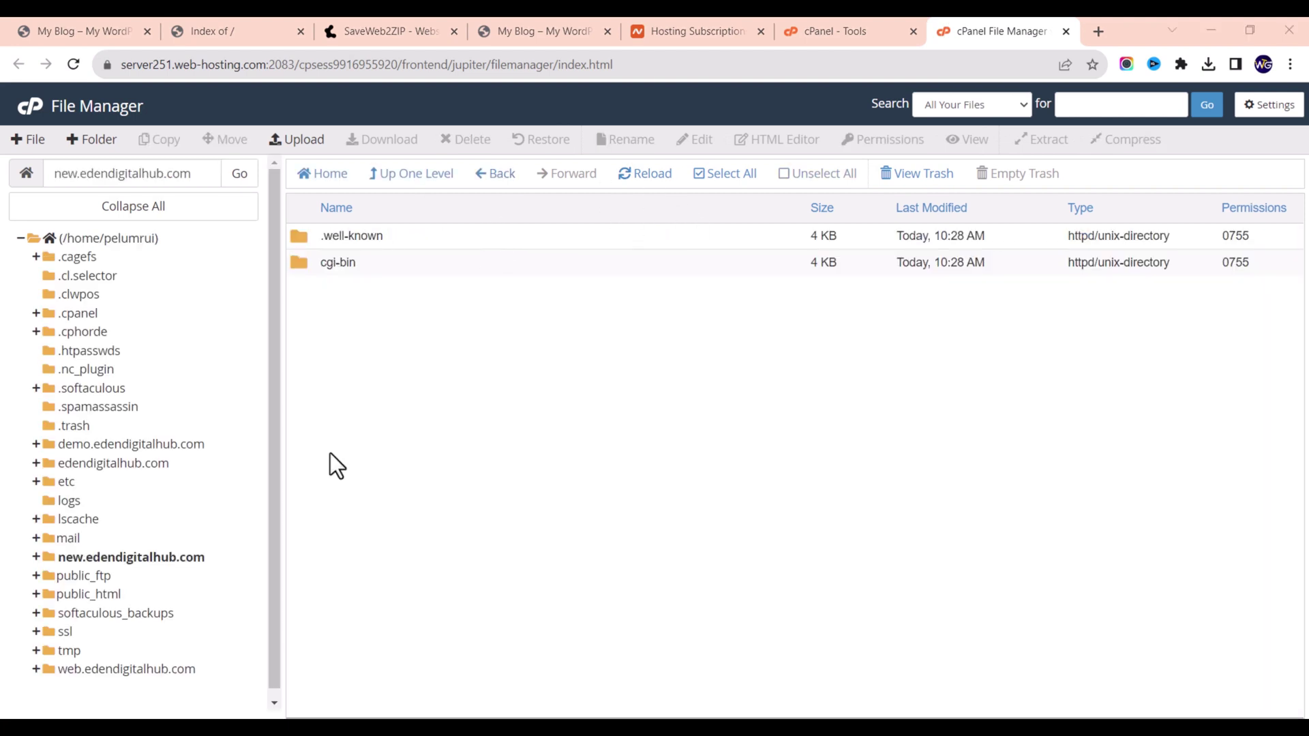
key(alt+Tab)
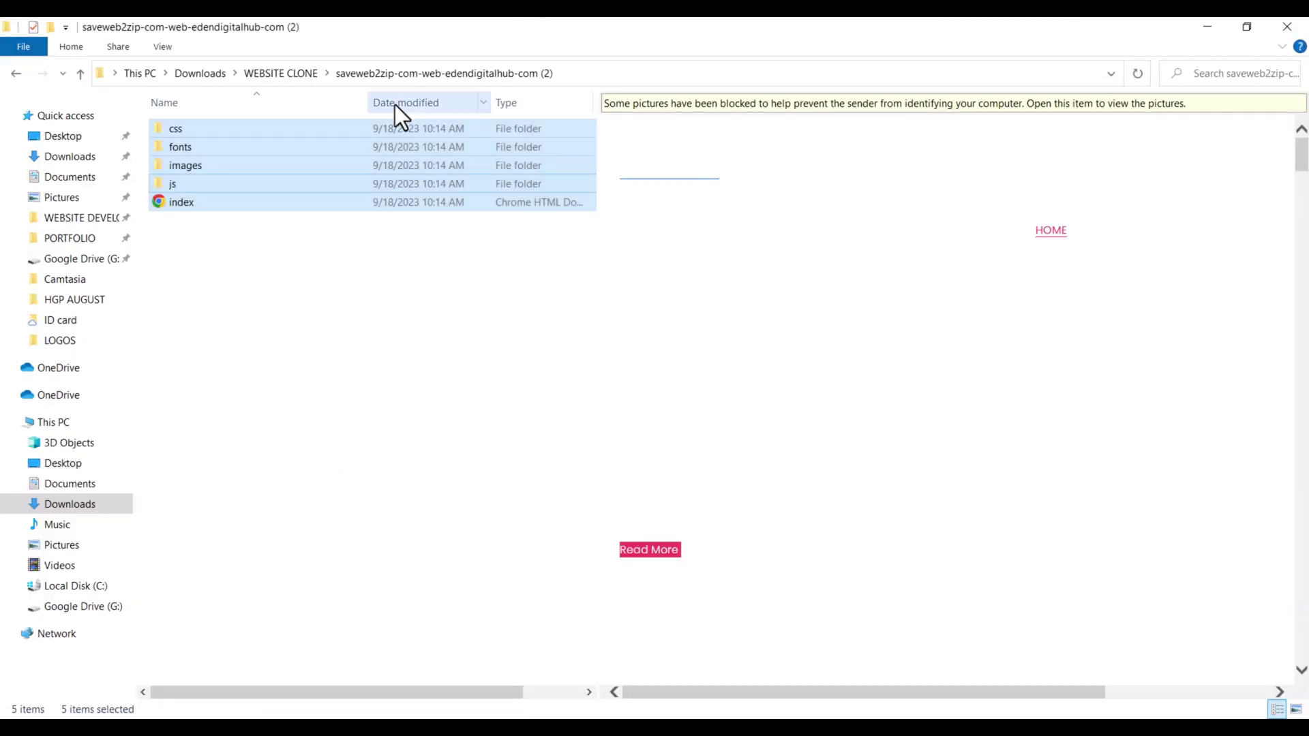
key(alt+Left)
click(349, 149)
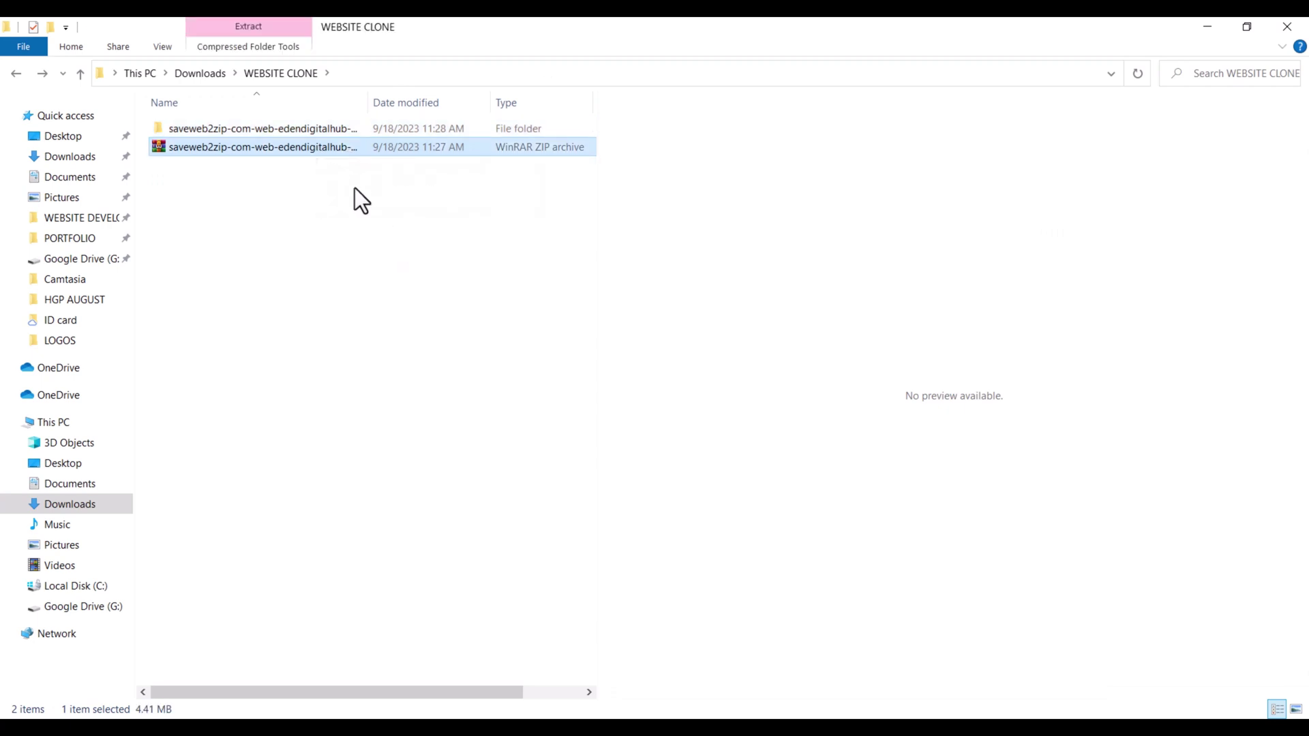
click(982, 728)
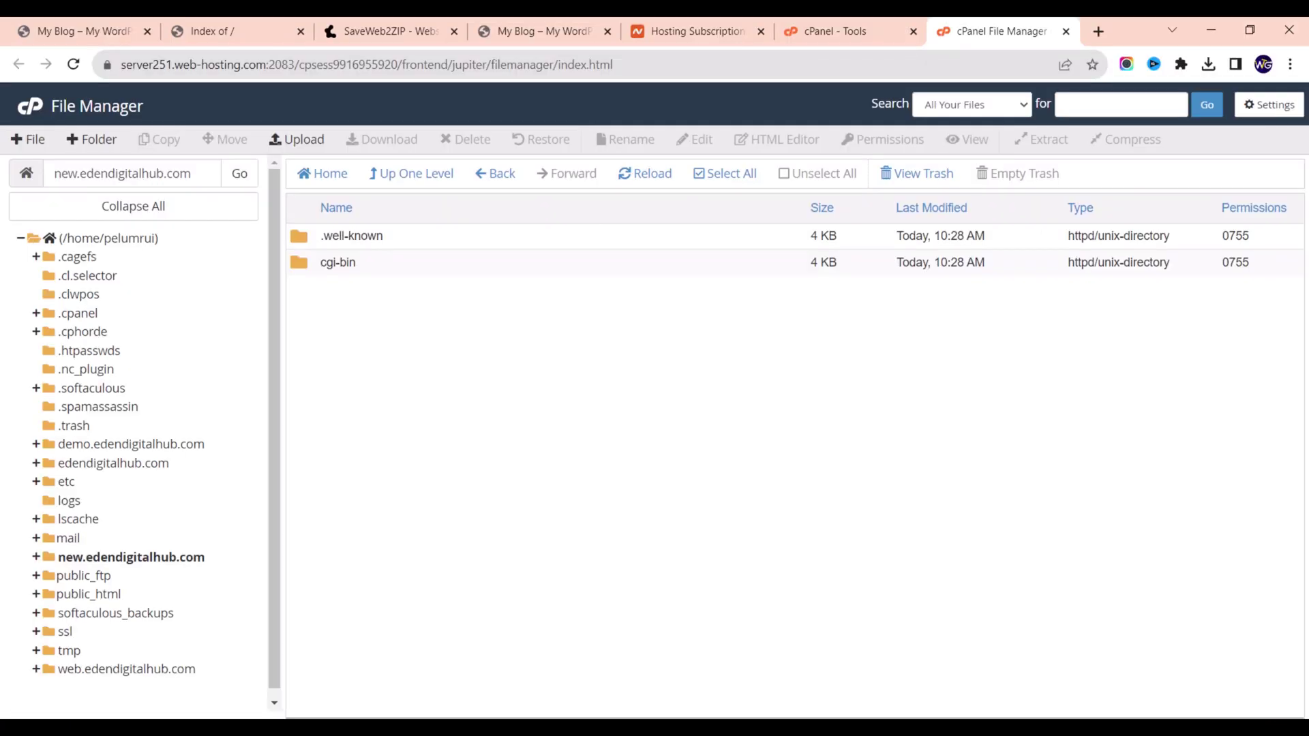
- Upload saveweb2zip-com-web-edendigitalhub-com (2).zip to new.edendigitalhub.com by dragging it onto the upload area
click(285, 140)
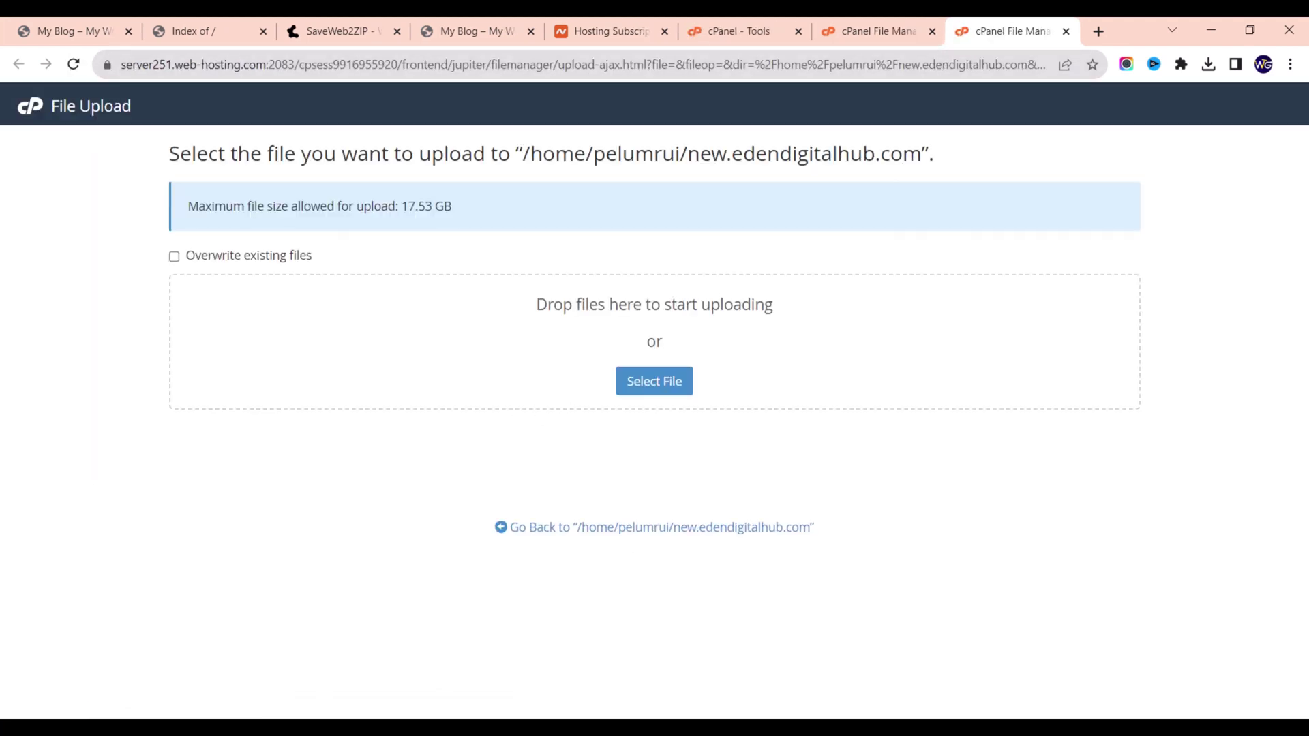
mouse_move(385, 729)
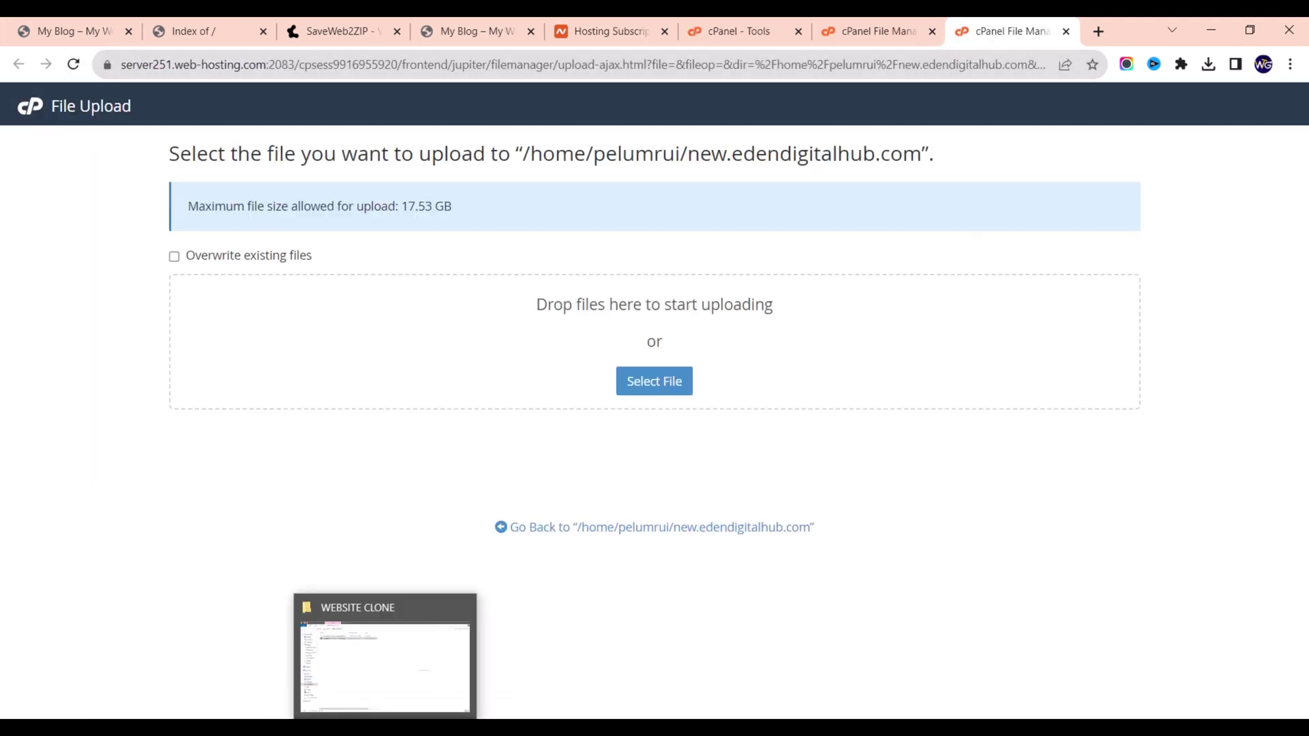
click(385, 664)
mouse_move(276, 151)
mouse_down()
mouse_move(633, 473)
mouse_move(913, 644)
mouse_move(948, 716)
mouse_move(495, 351)
mouse_move(592, 370)
mouse_move(618, 360)
mouse_up()
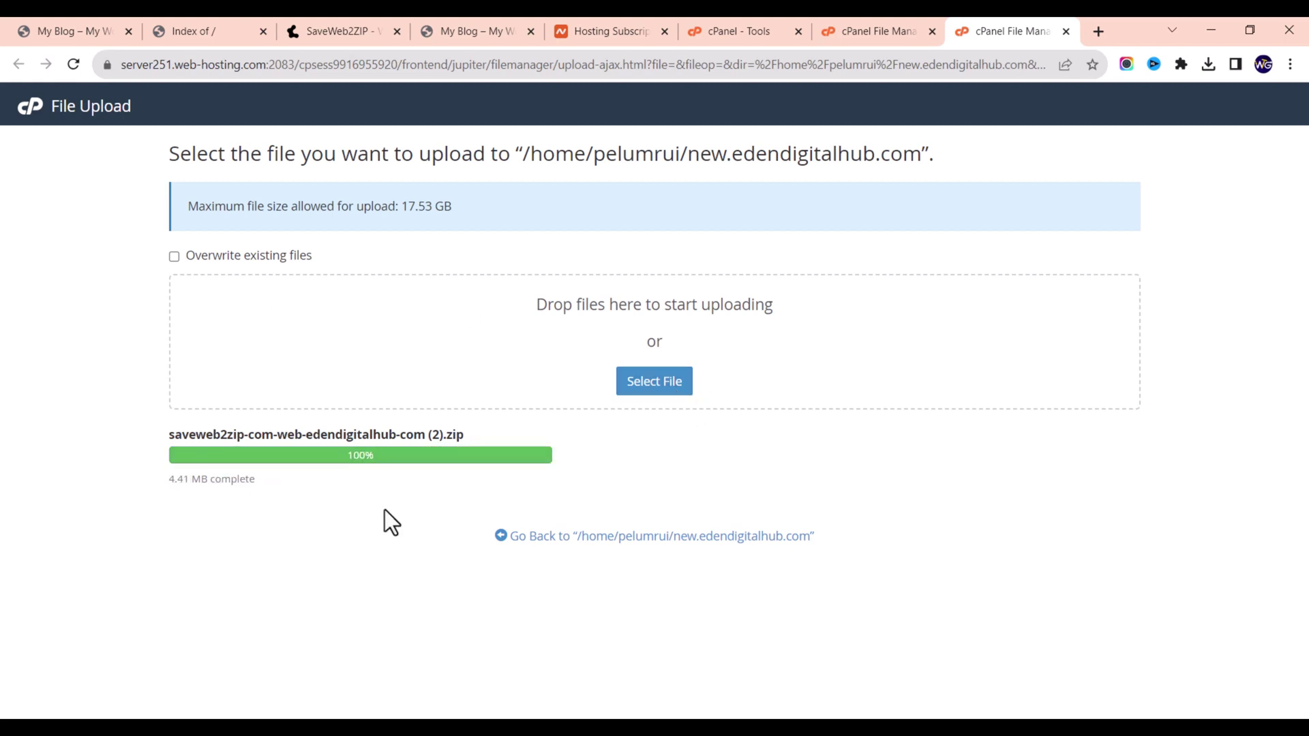
- Reload the new.edendigitalhub.com listing in File Manager to show the uploaded zip
click(866, 31)
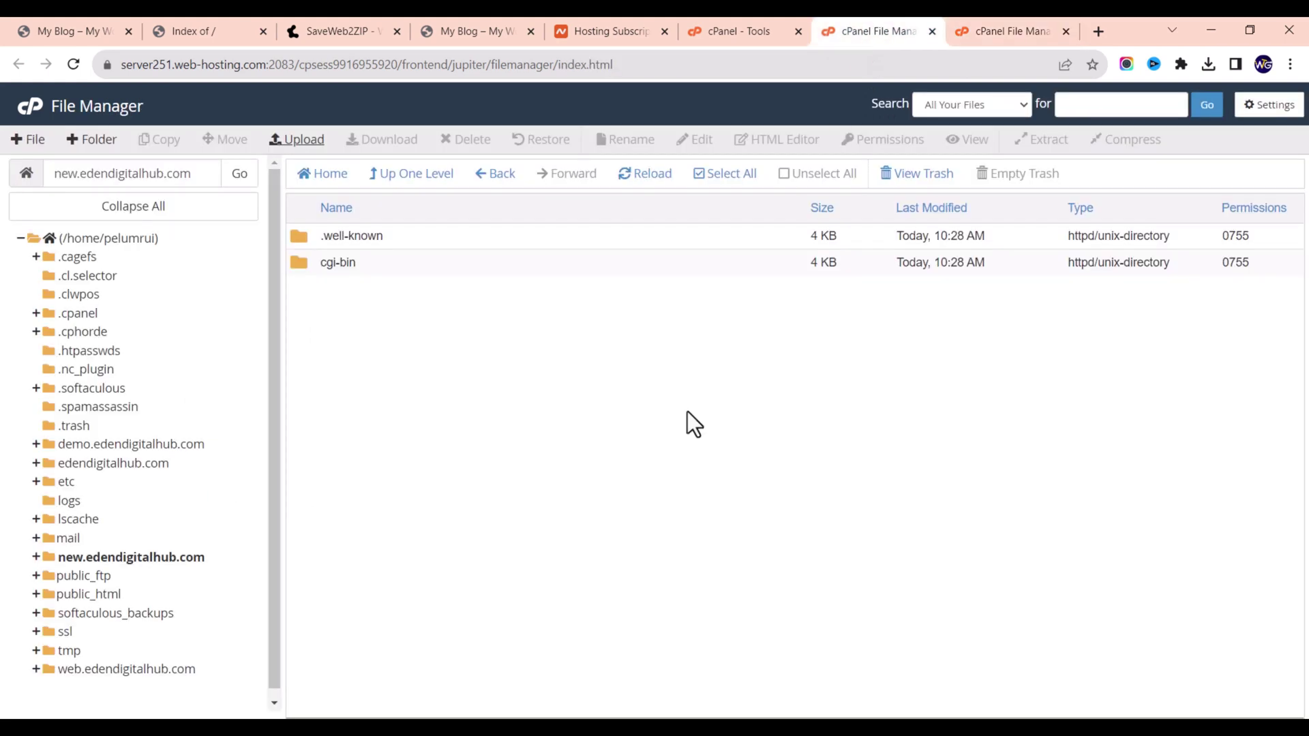
right_click(423, 348)
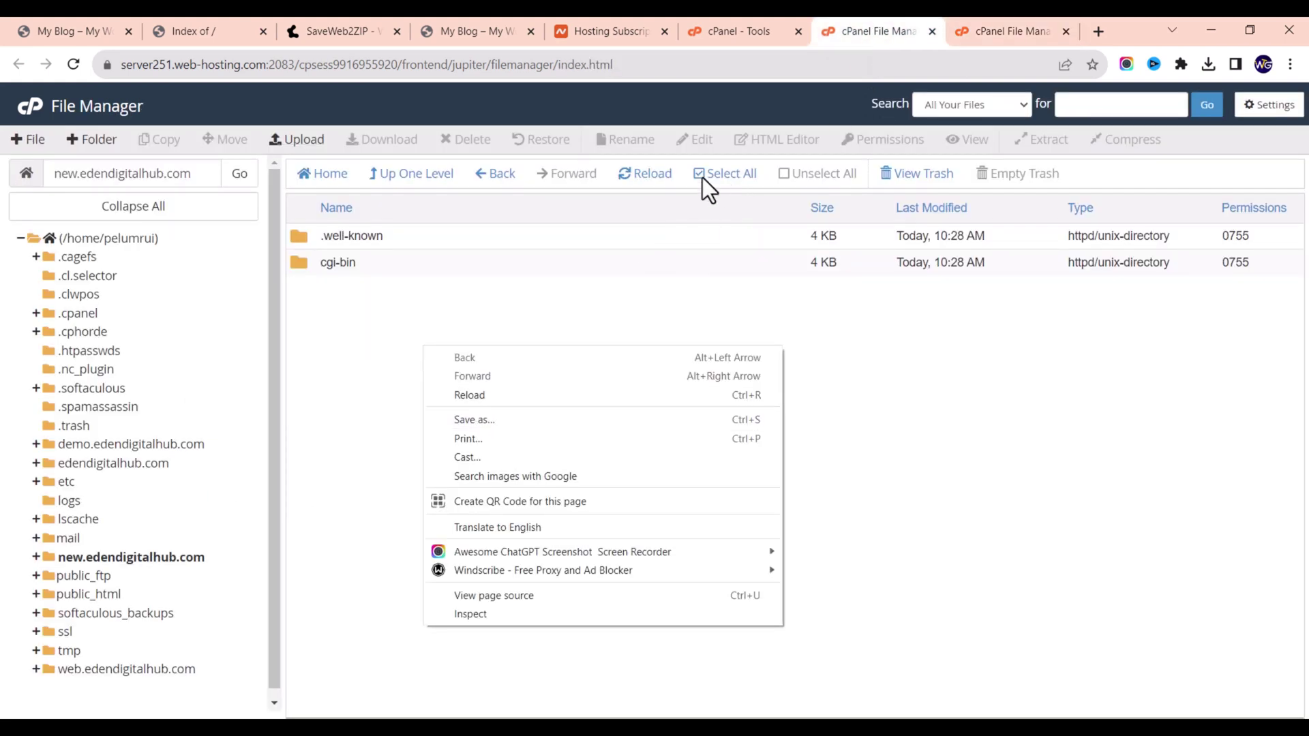
click(638, 181)
click(638, 181)
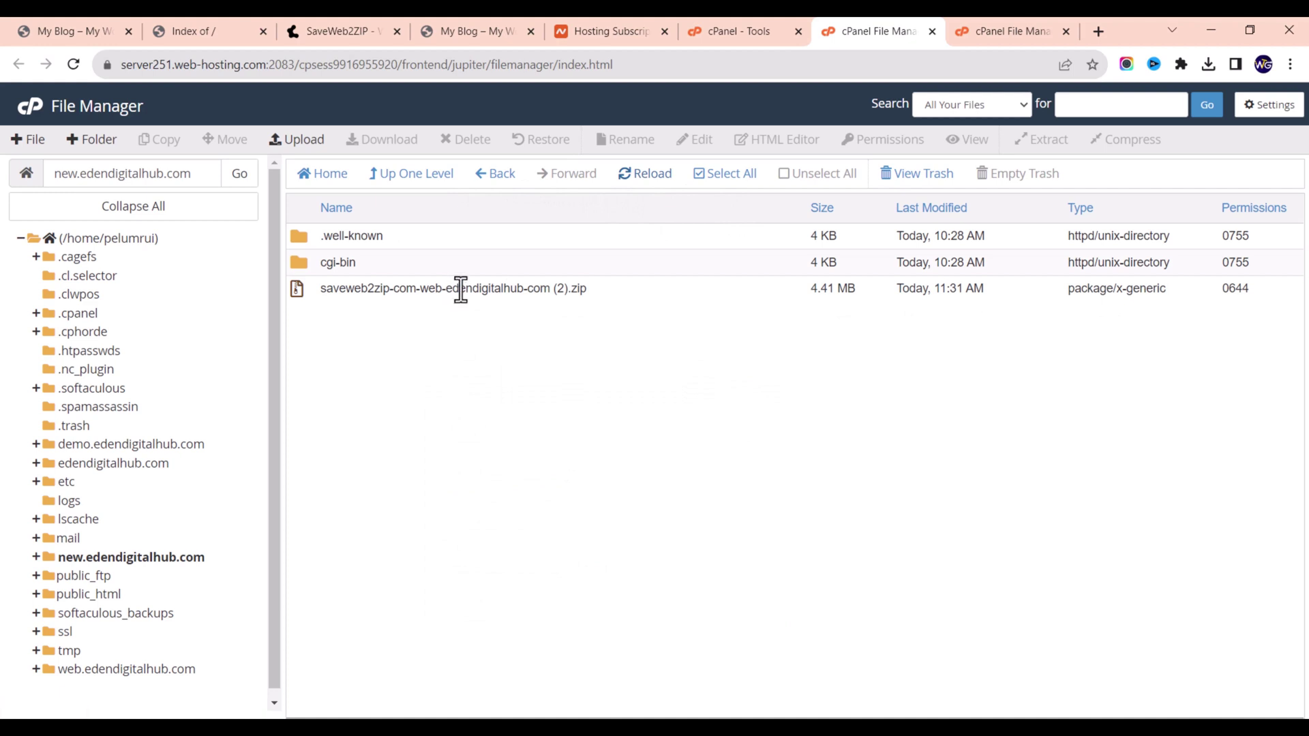
- Extract the saveweb2zip archive into /new.edendigitalhub.com and close the results
click(622, 288)
right_click(622, 288)
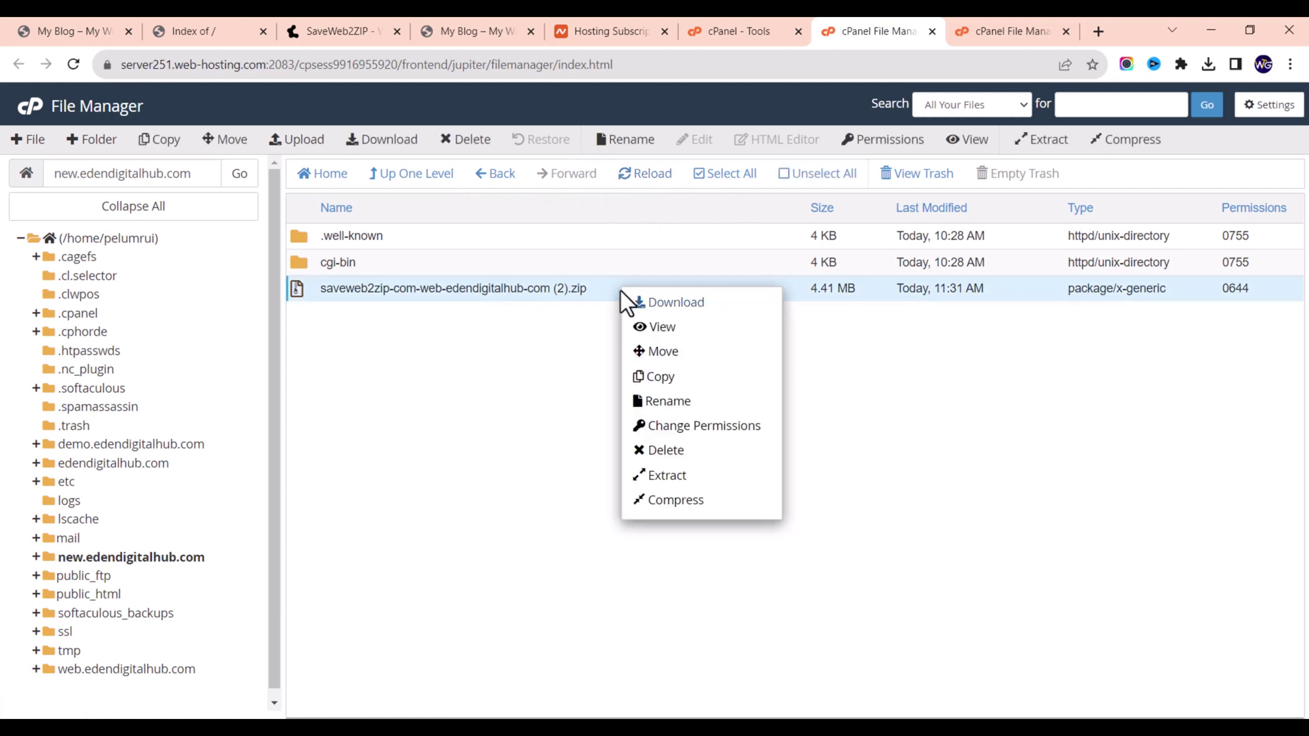
click(679, 483)
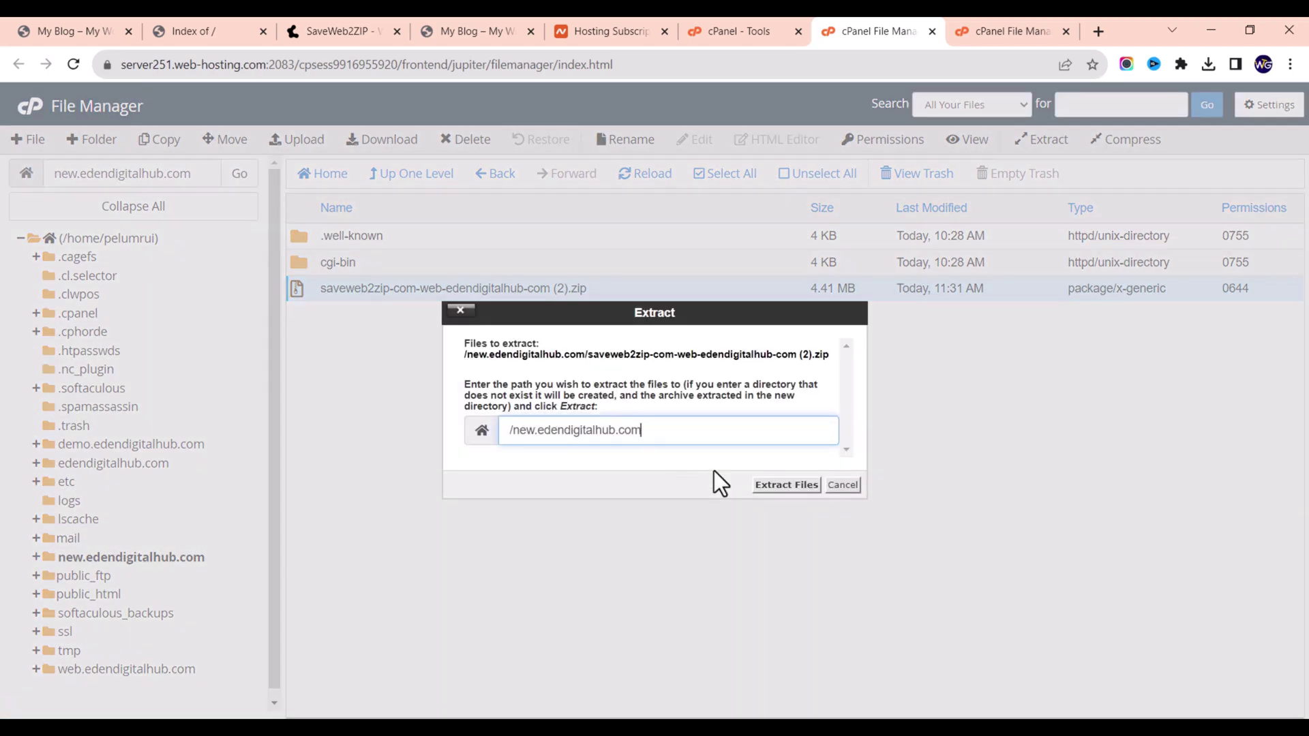
click(774, 486)
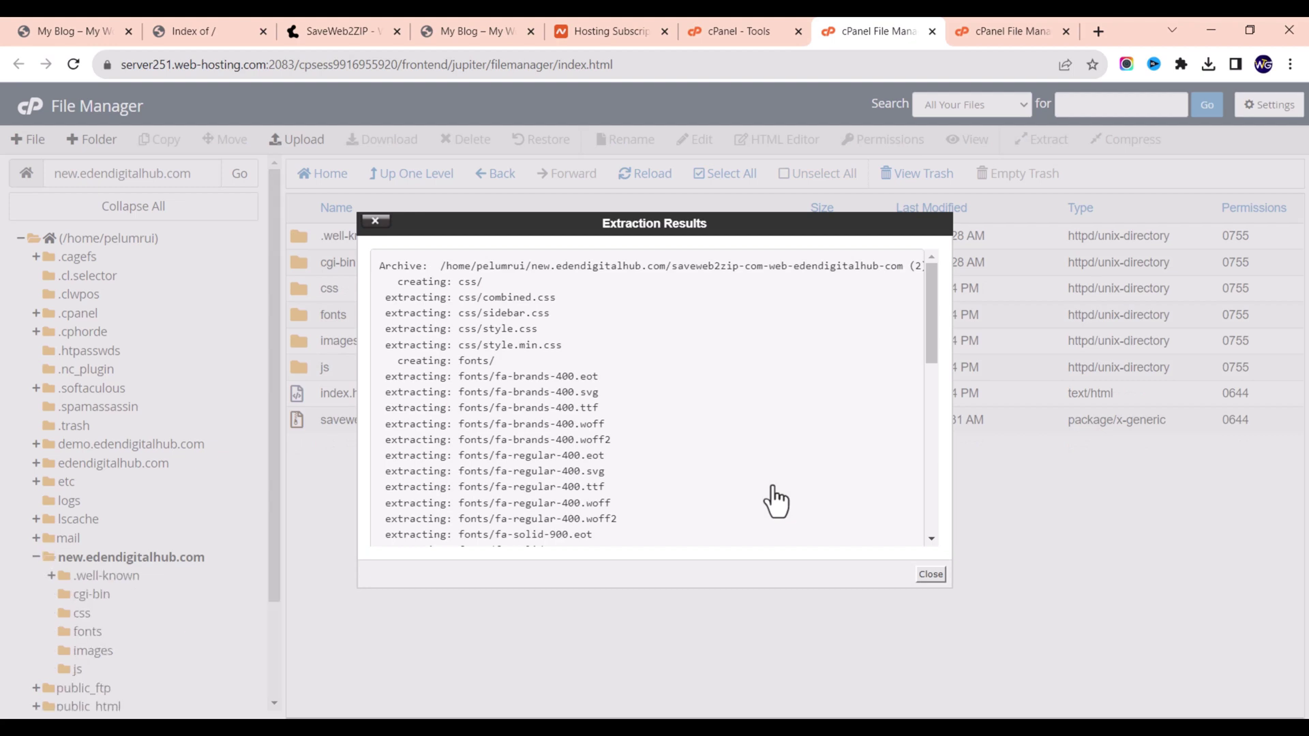
scroll(718, 437, down, 10)
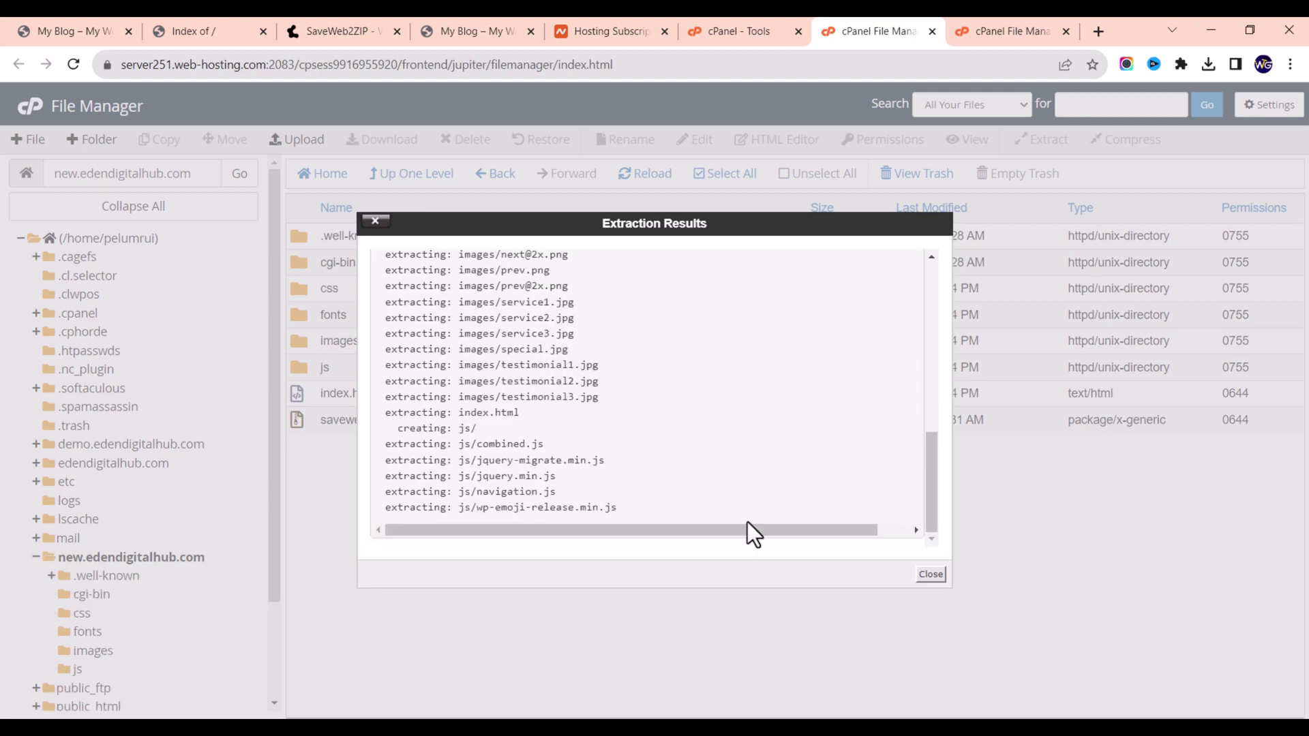
click(938, 575)
- Reload new.edendigitalhub.com and compare the live cloned MY BLOG homepage with the original
click(174, 26)
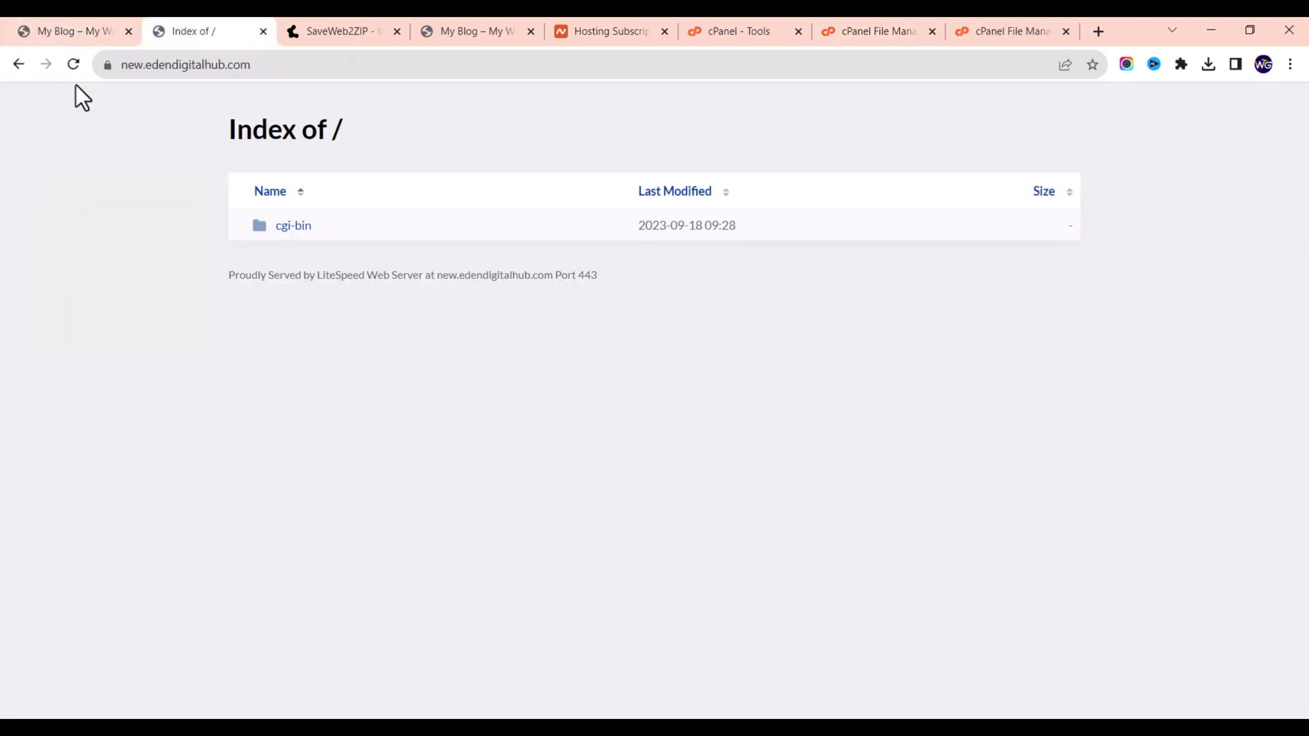
click(74, 64)
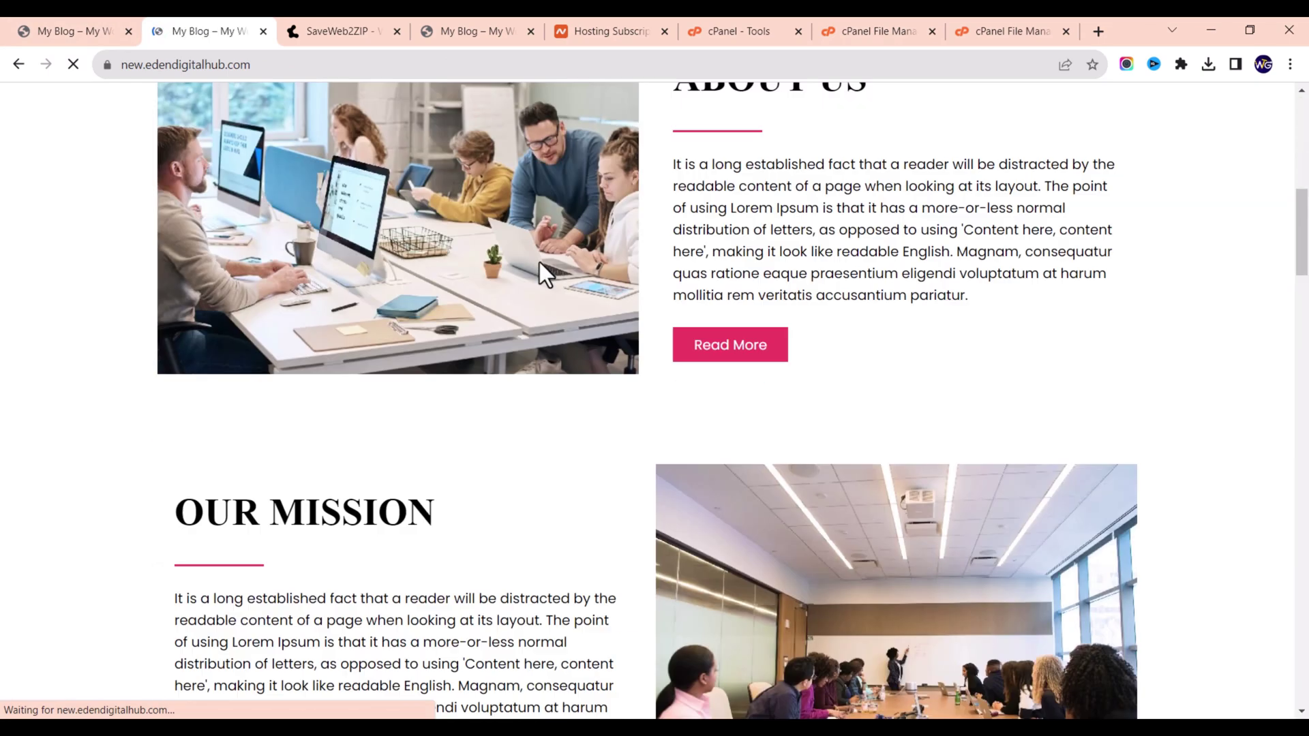
scroll(392, 272, down, 10)
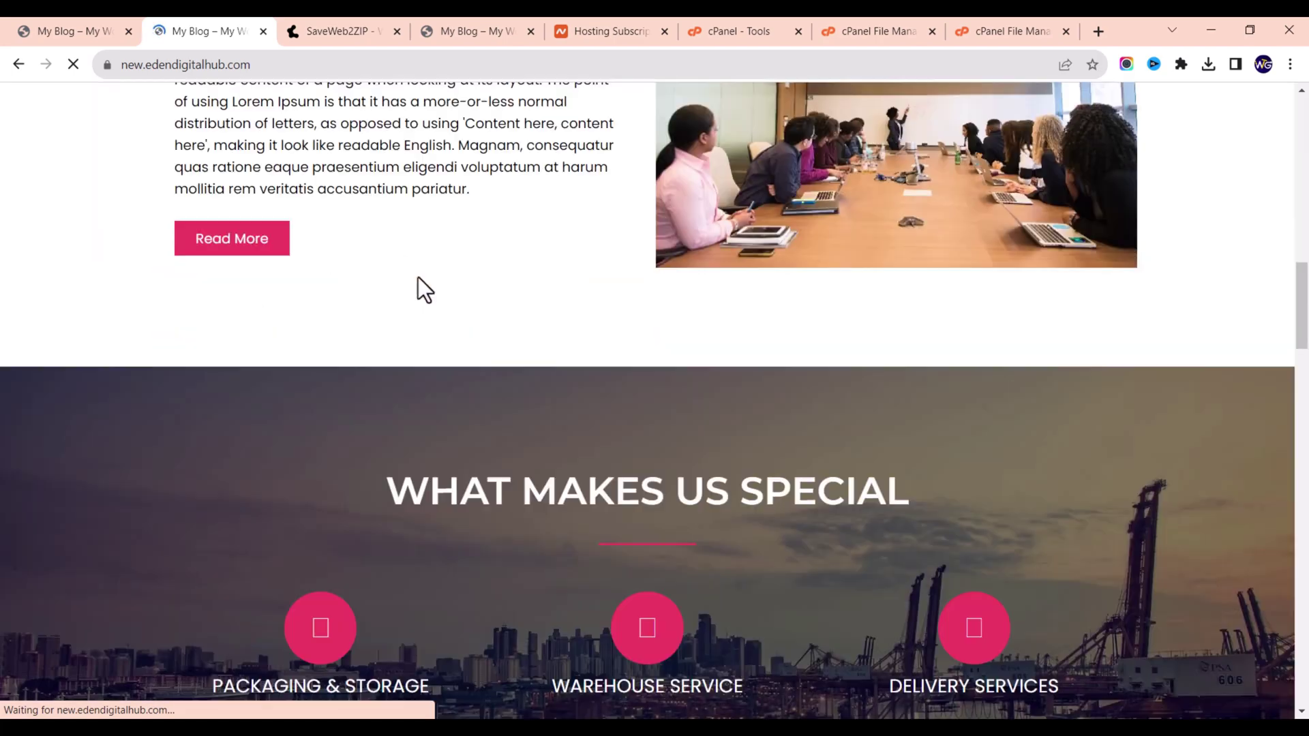
scroll(408, 276, down, 15)
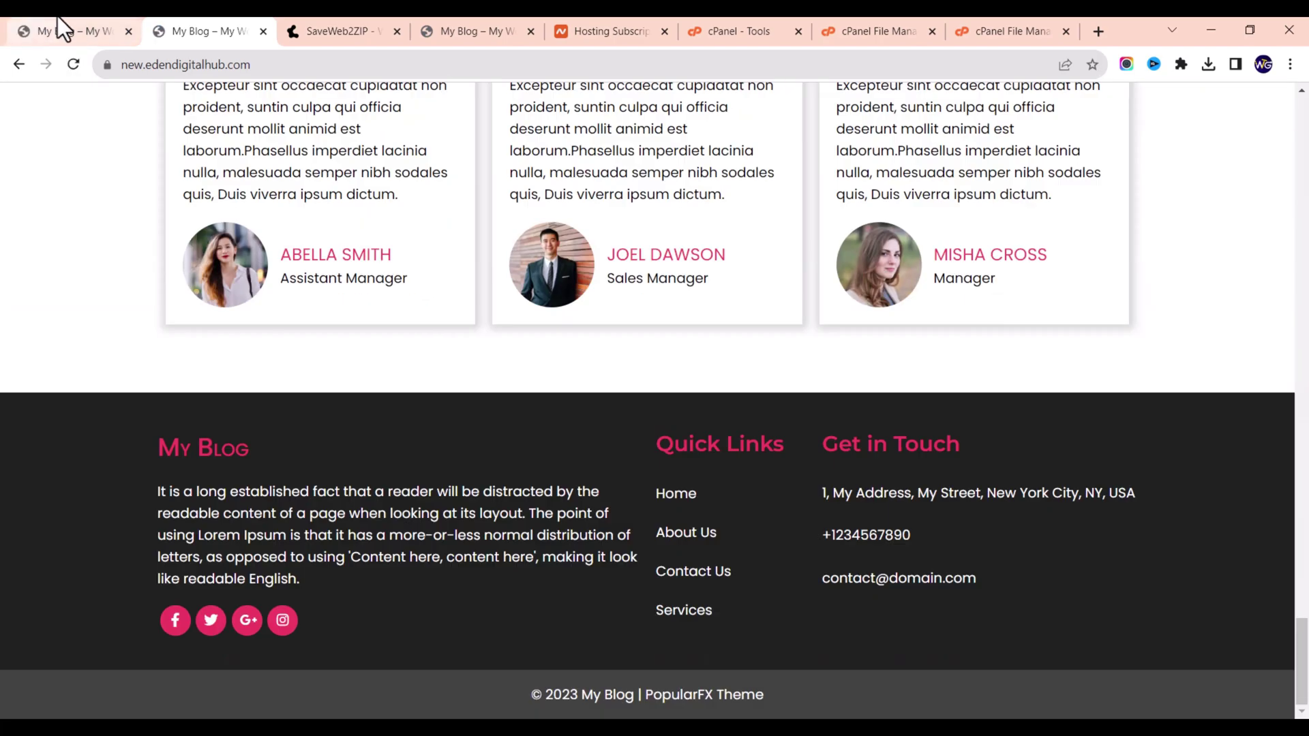
click(65, 31)
scroll(590, 403, down, 8)
click(197, 31)
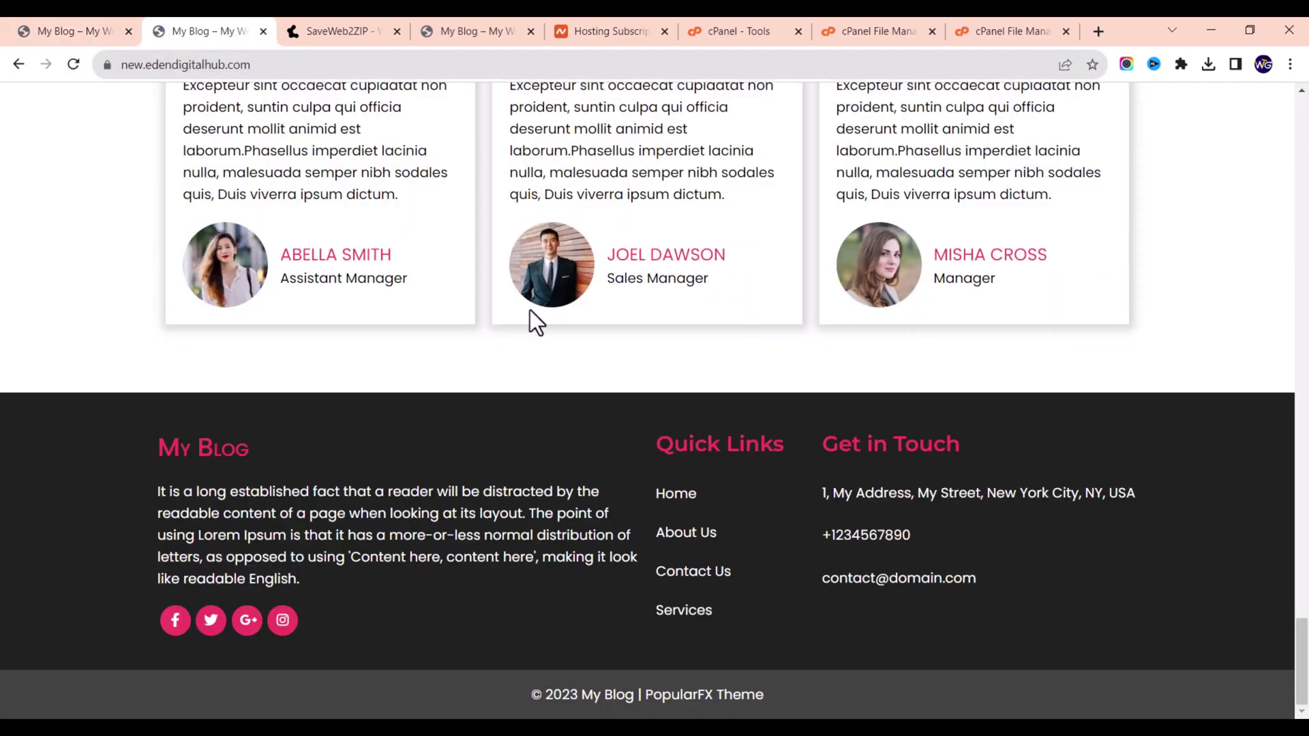
scroll(665, 446, up, 10)
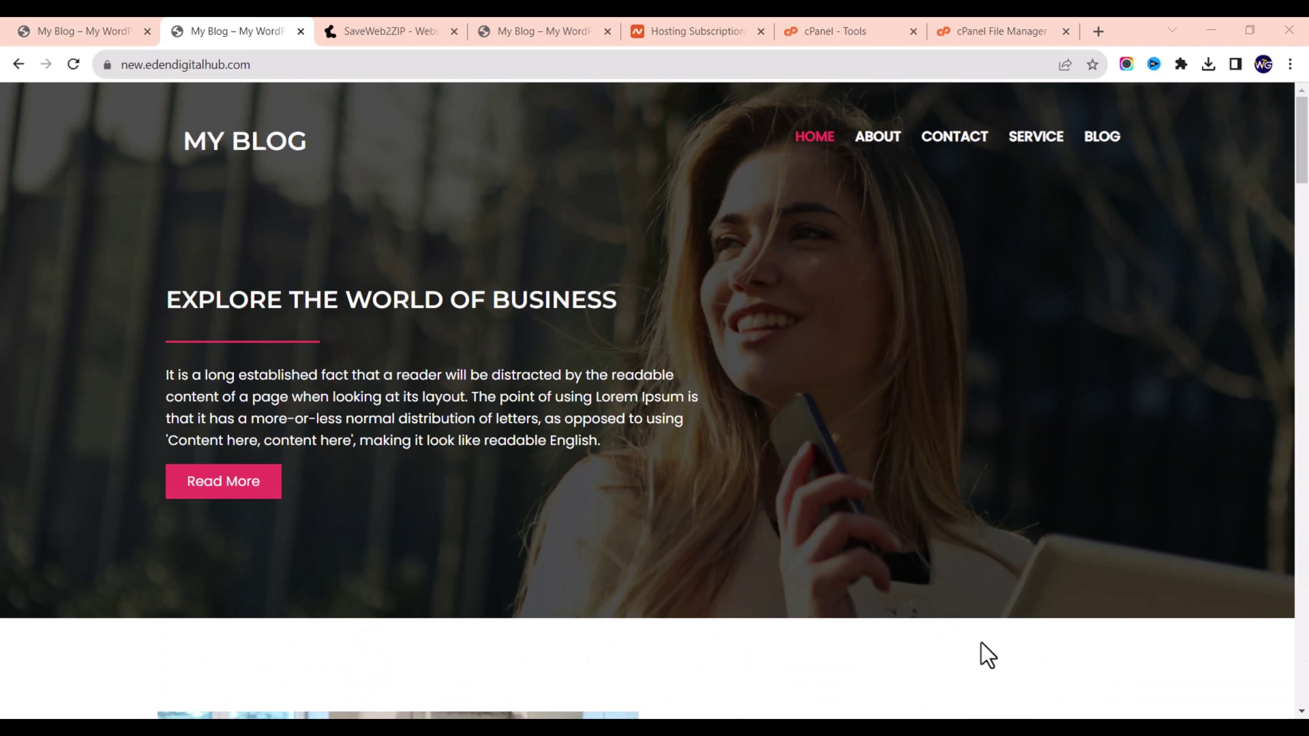
- Reload the original site, open its About page and copy the web.edendigitalhub.com/about/ address
click(88, 18)
key(Return)
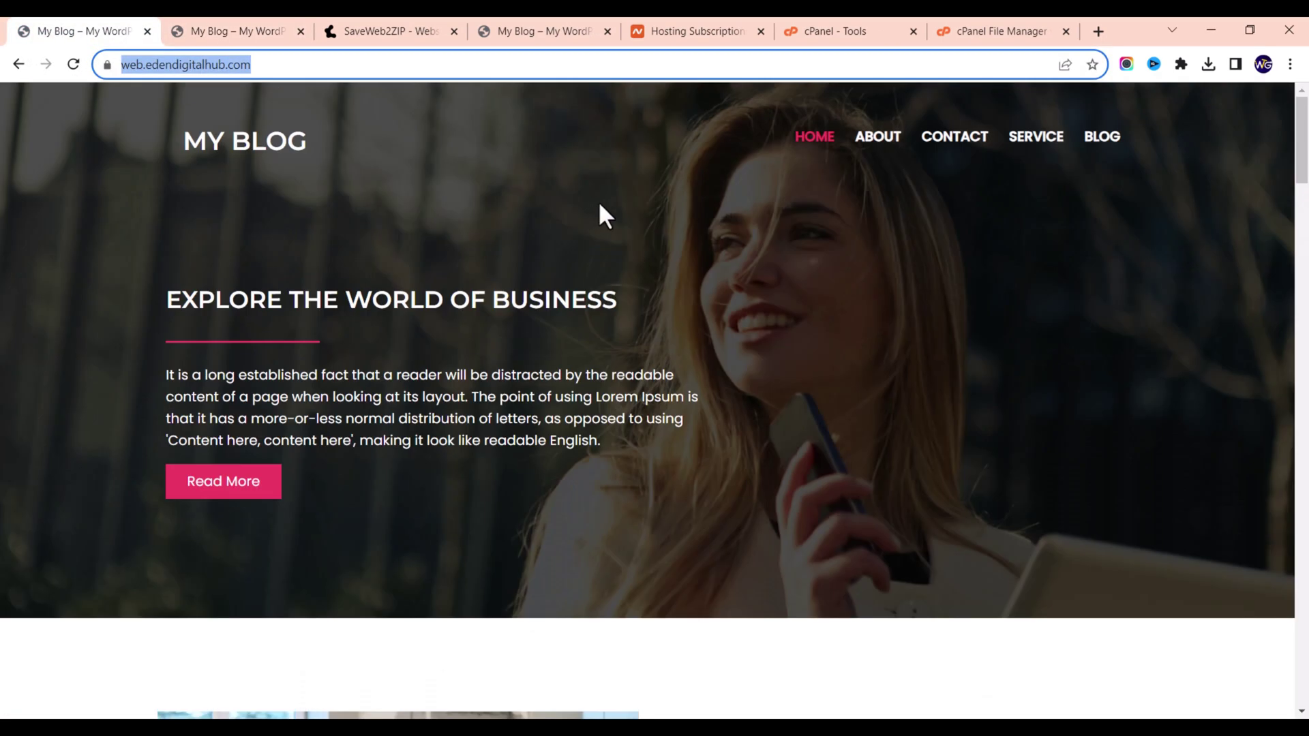
click(875, 145)
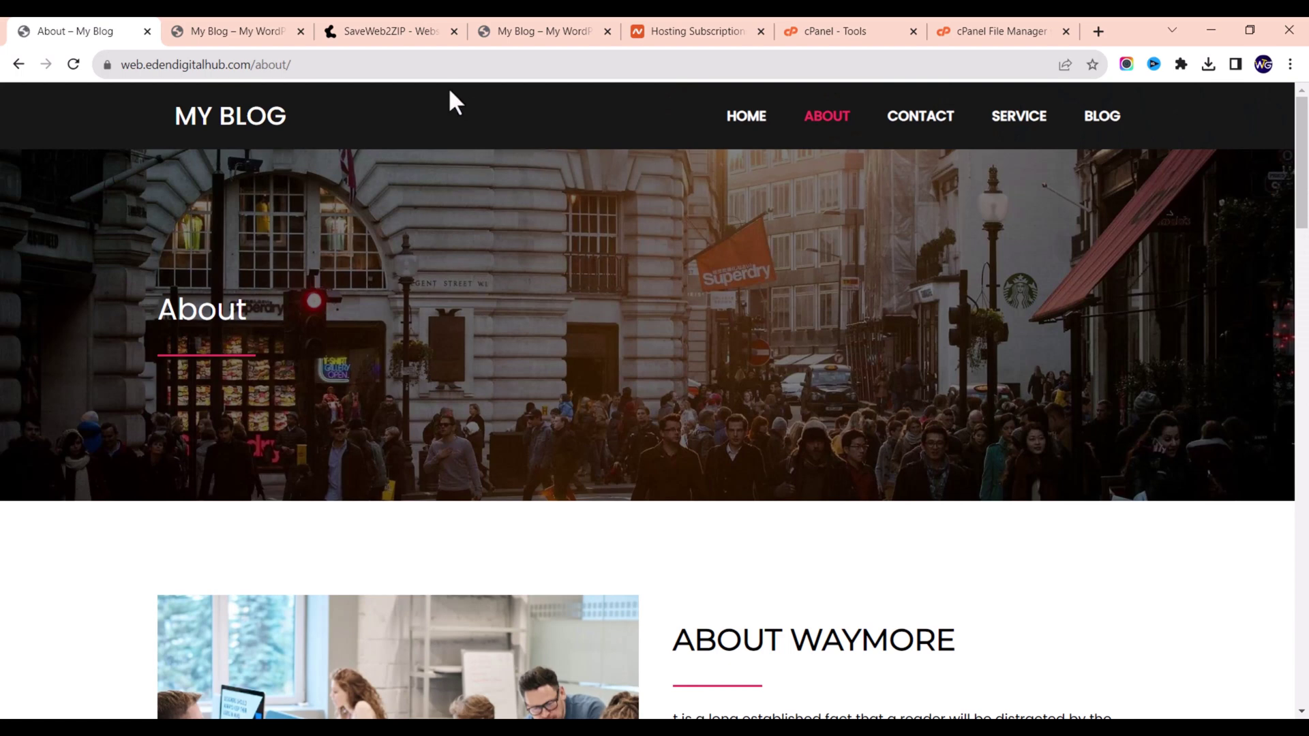
click(461, 63)
key(ctrl+c)
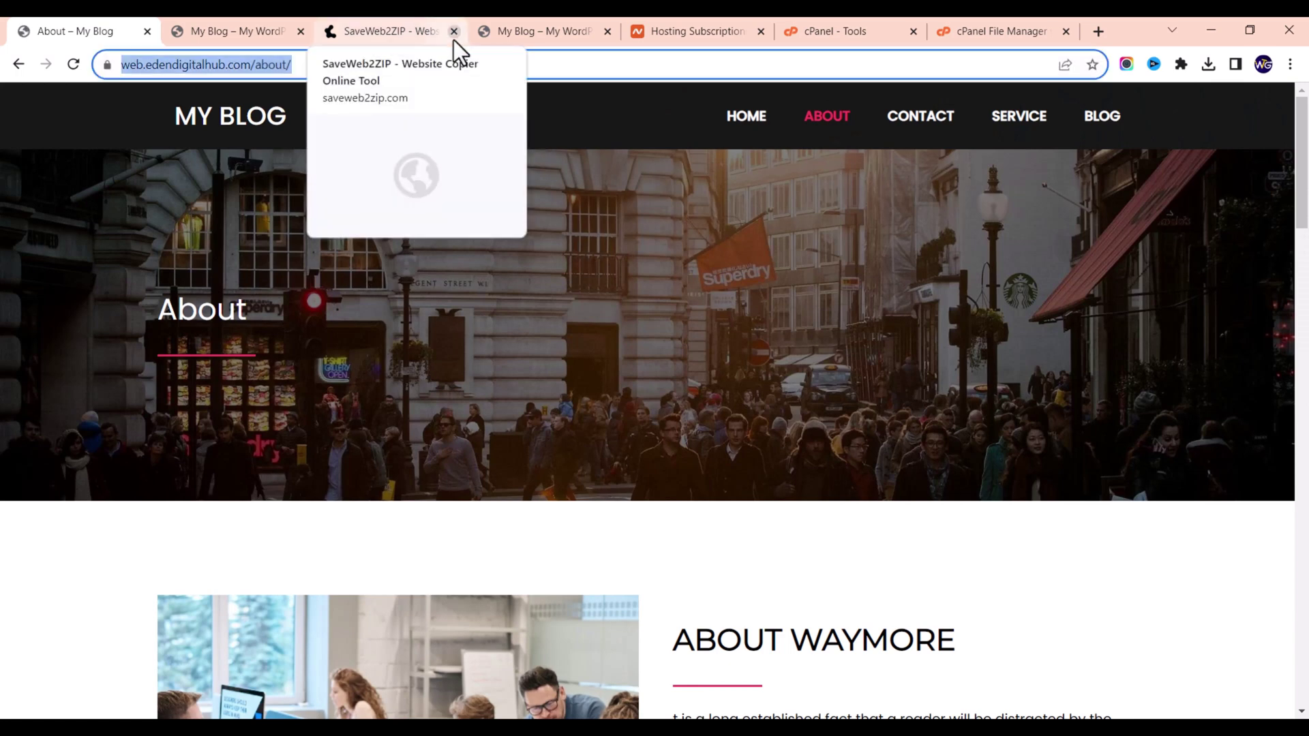
key(ctrl+3)
drag(502, 350, 1, 267)
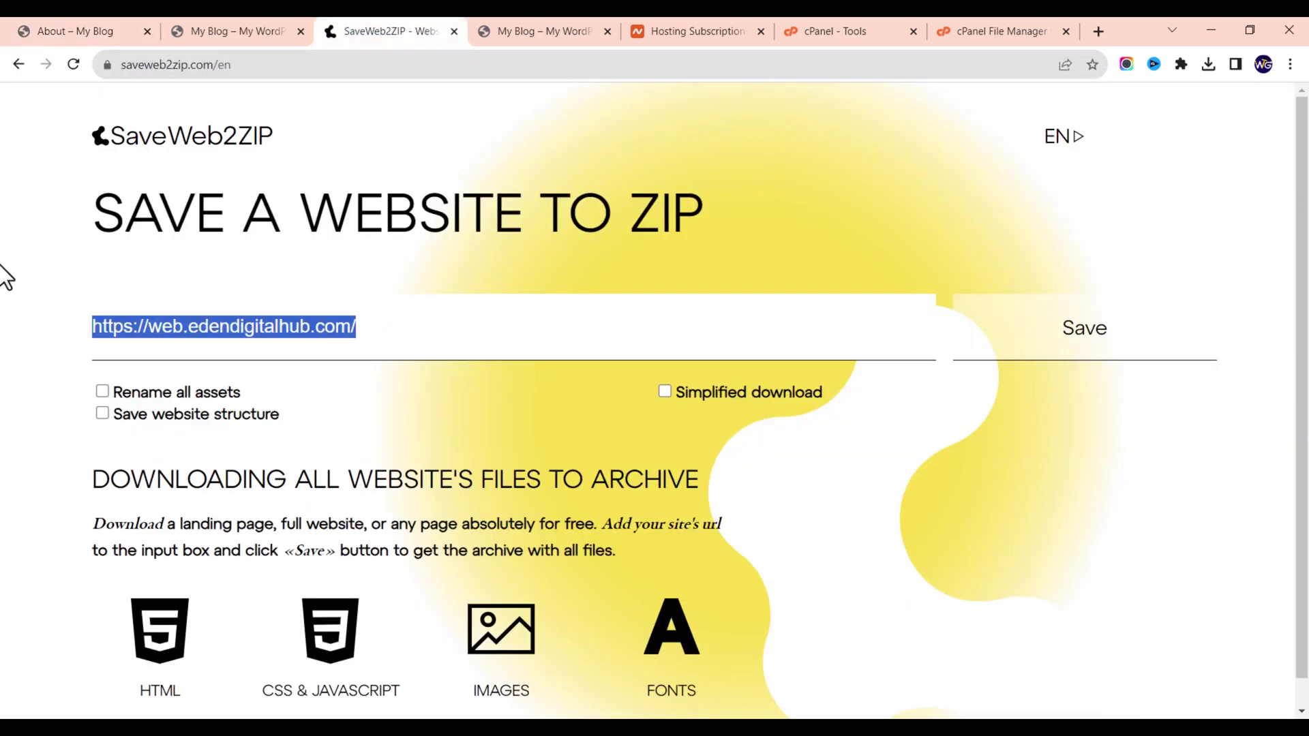
key(ctrl+v)
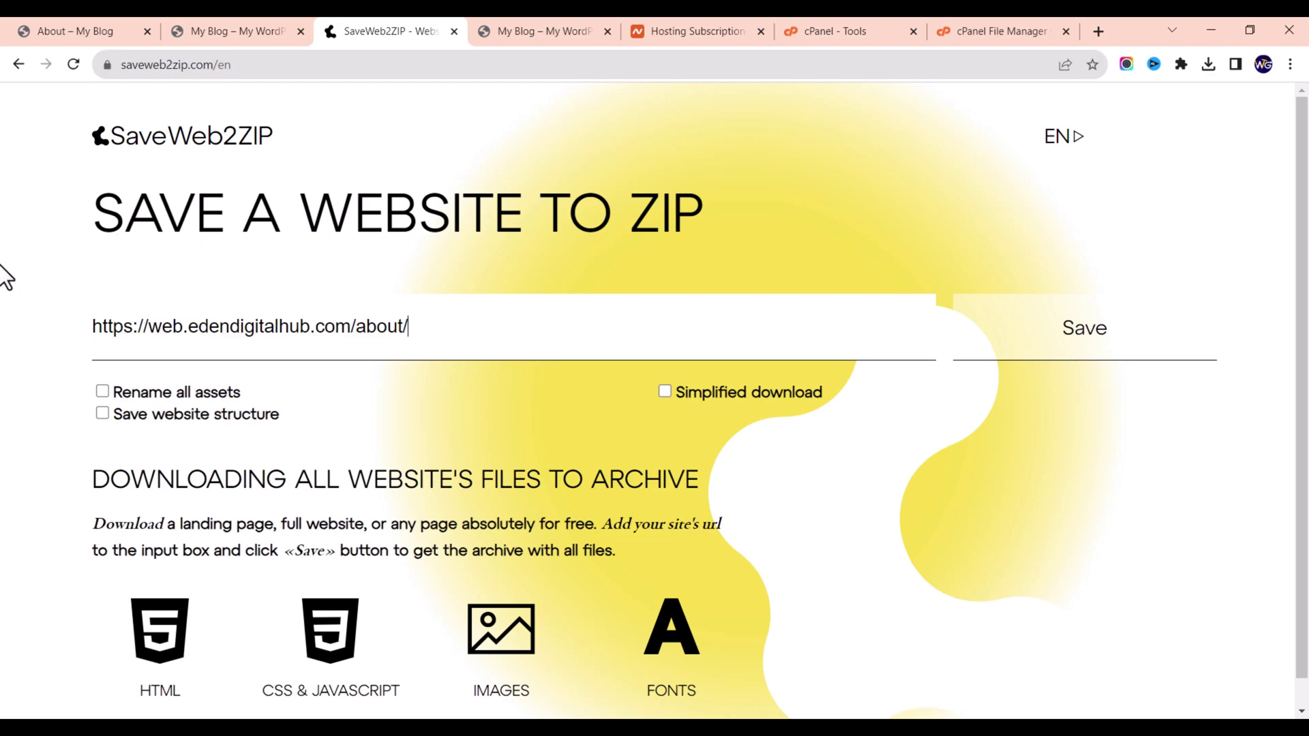
click(1083, 329)
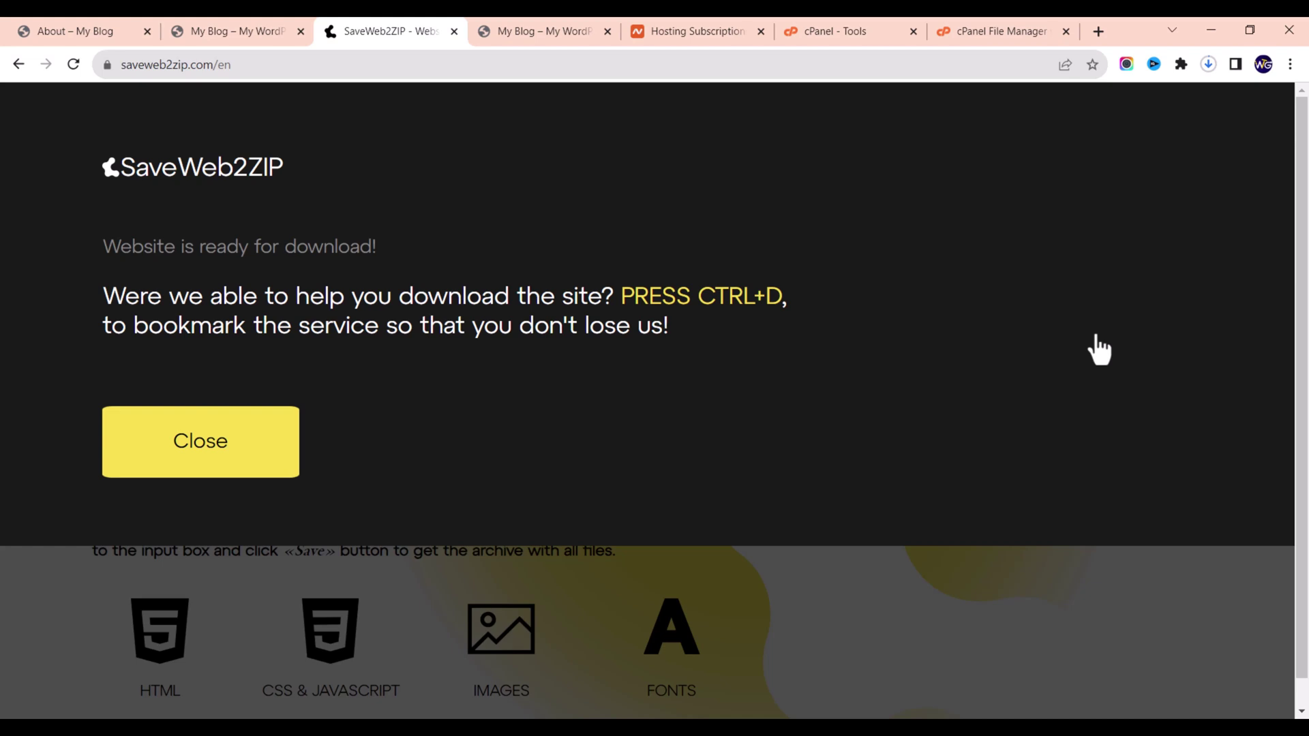
click(225, 457)
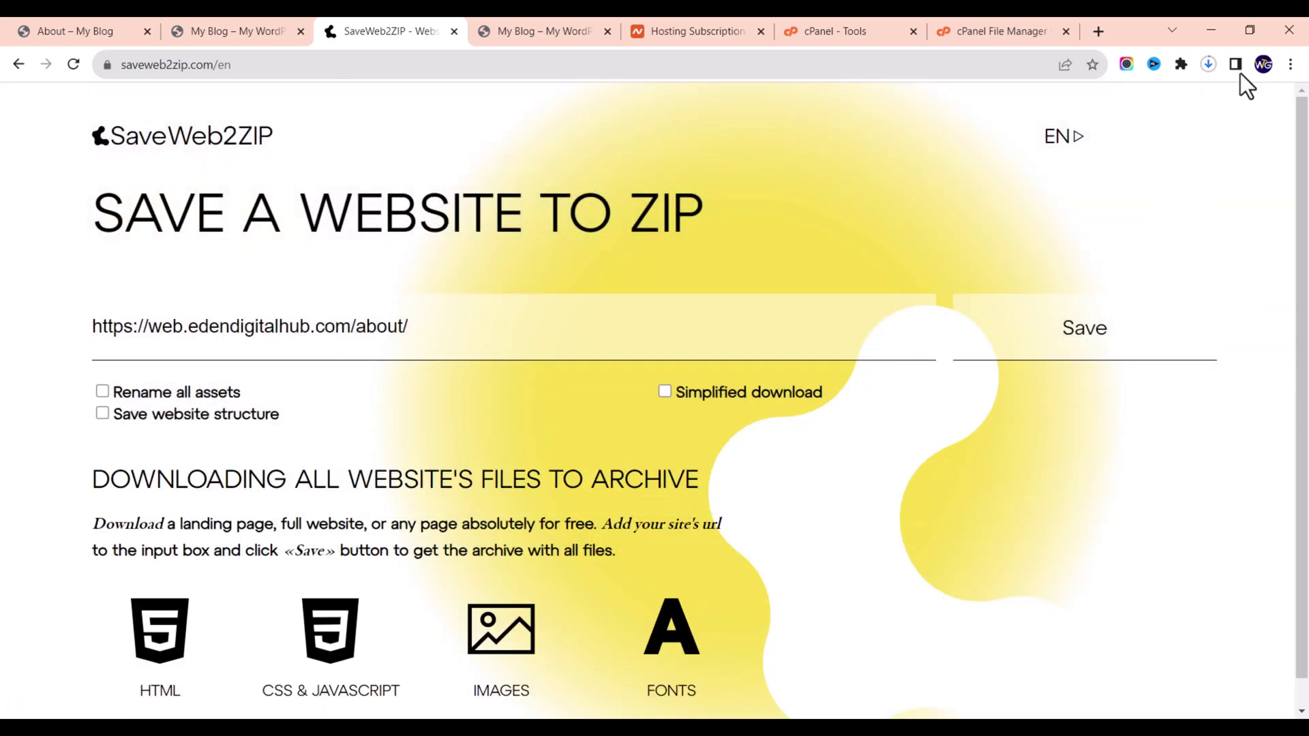
click(1209, 63)
click(1208, 65)
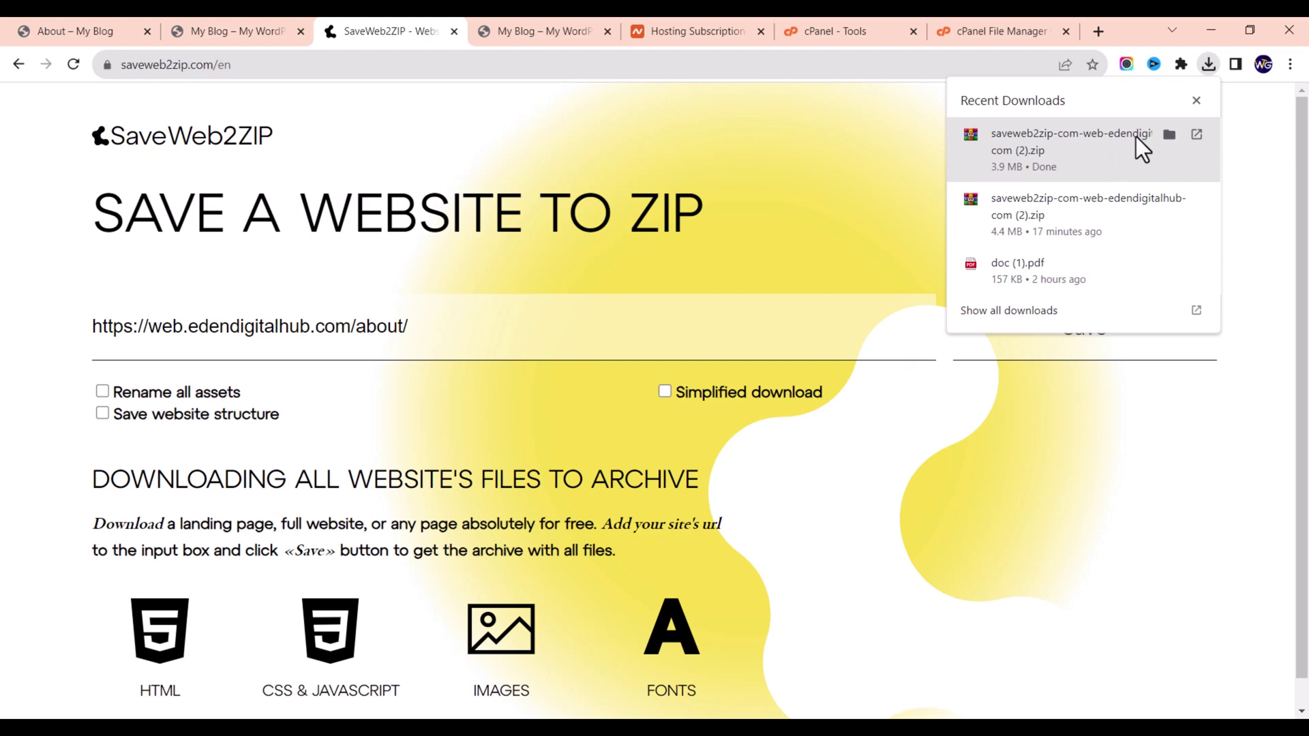
- Extract the newest zip with WinRAR into saveweb2zip-com-web-edendigitalhub-com-(2) in WEBSITE CLONE
click(1169, 135)
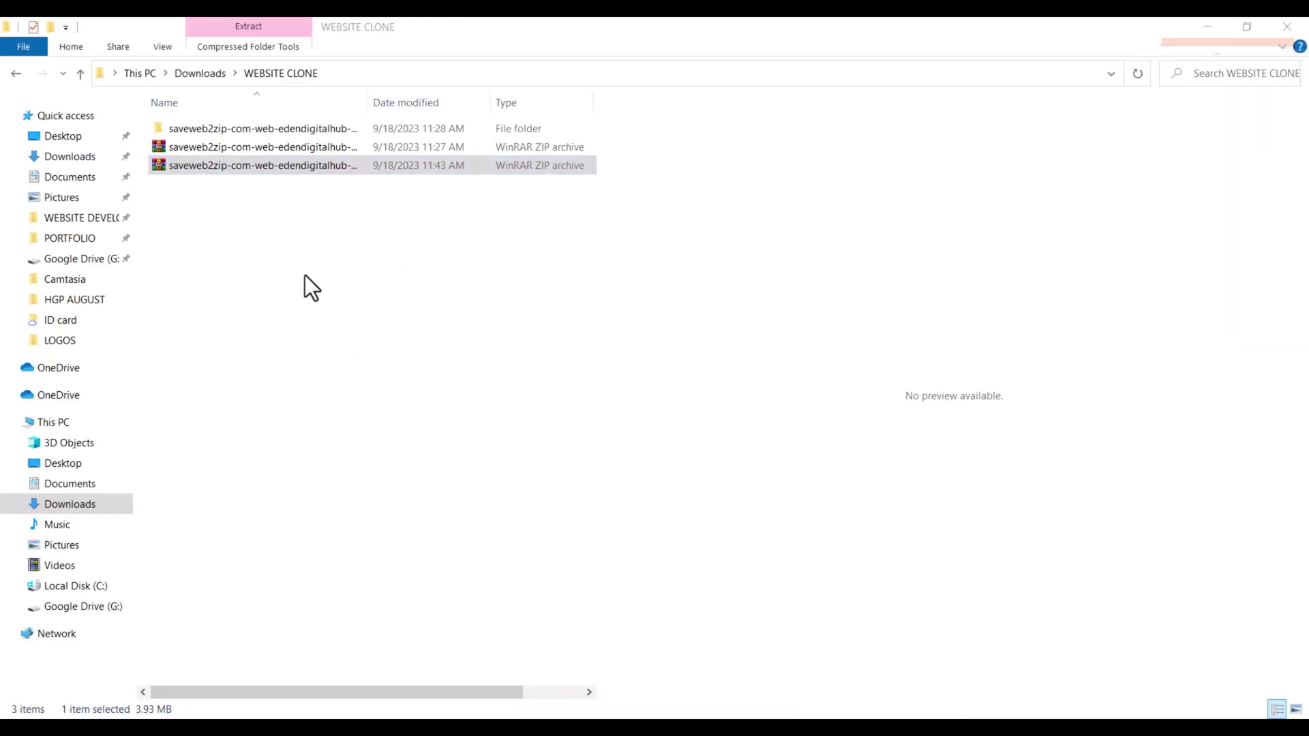
click(287, 169)
right_click(287, 169)
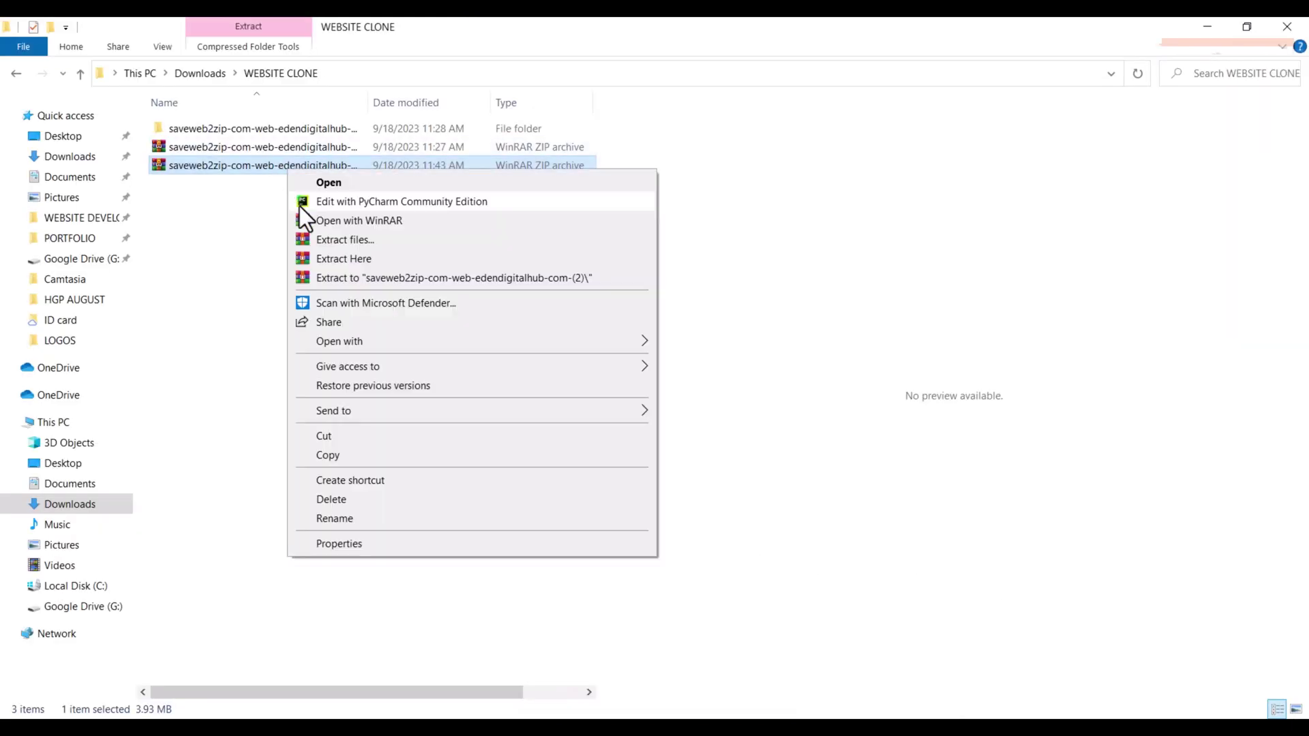
click(354, 275)
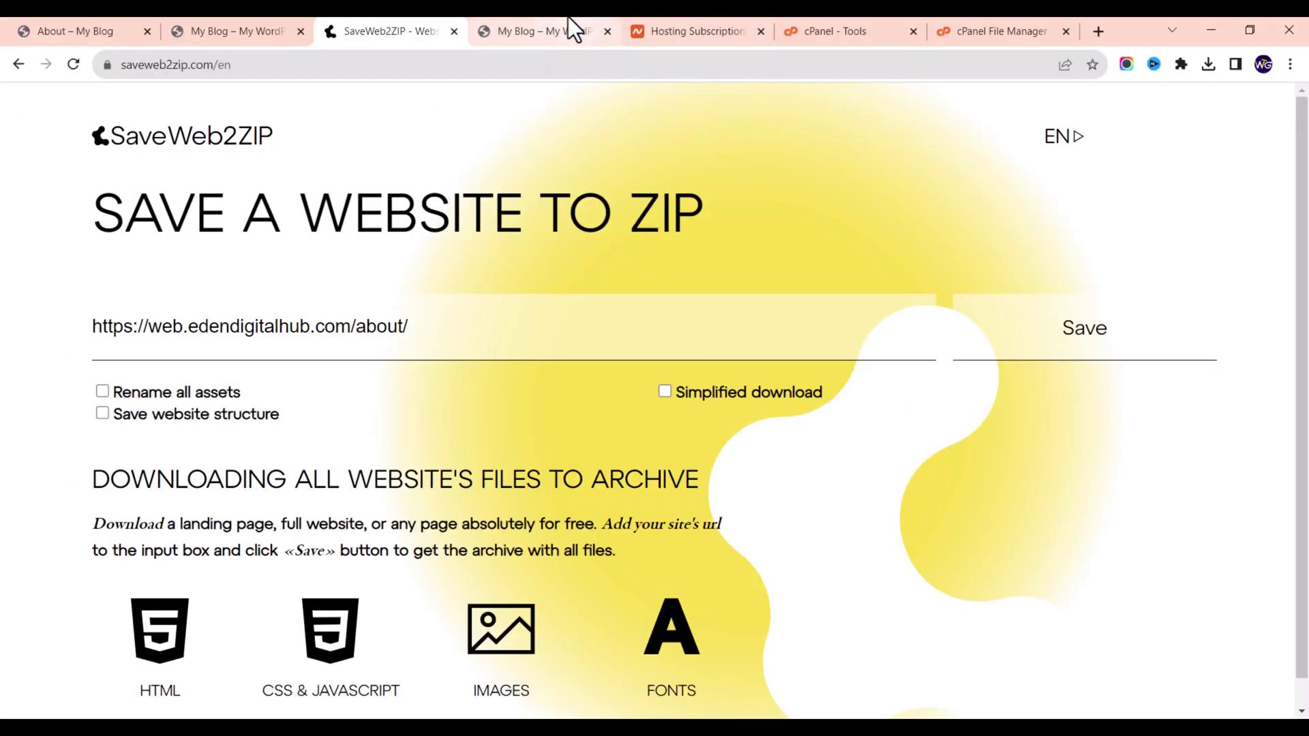
- In cPanel File Manager, create a new folder named about inside new.edendigitalhub.com
click(558, 20)
click(840, 20)
click(993, 20)
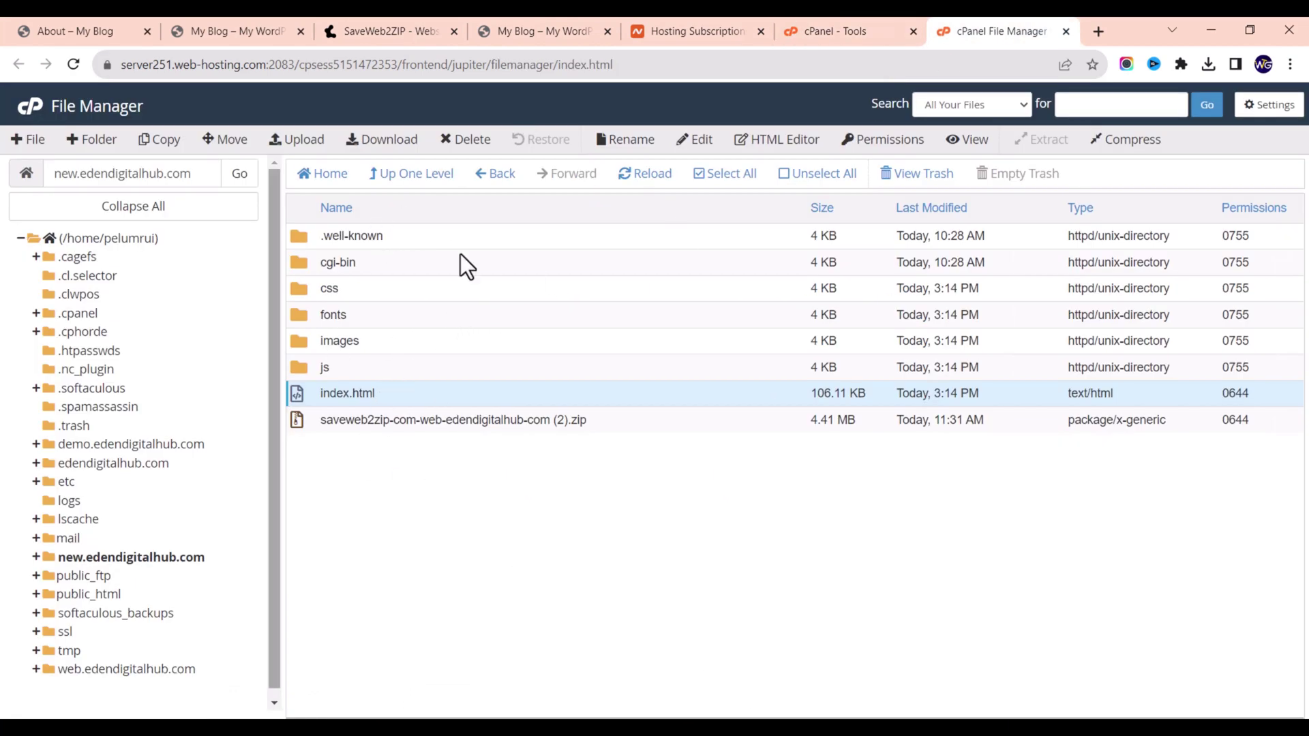
right_click(481, 509)
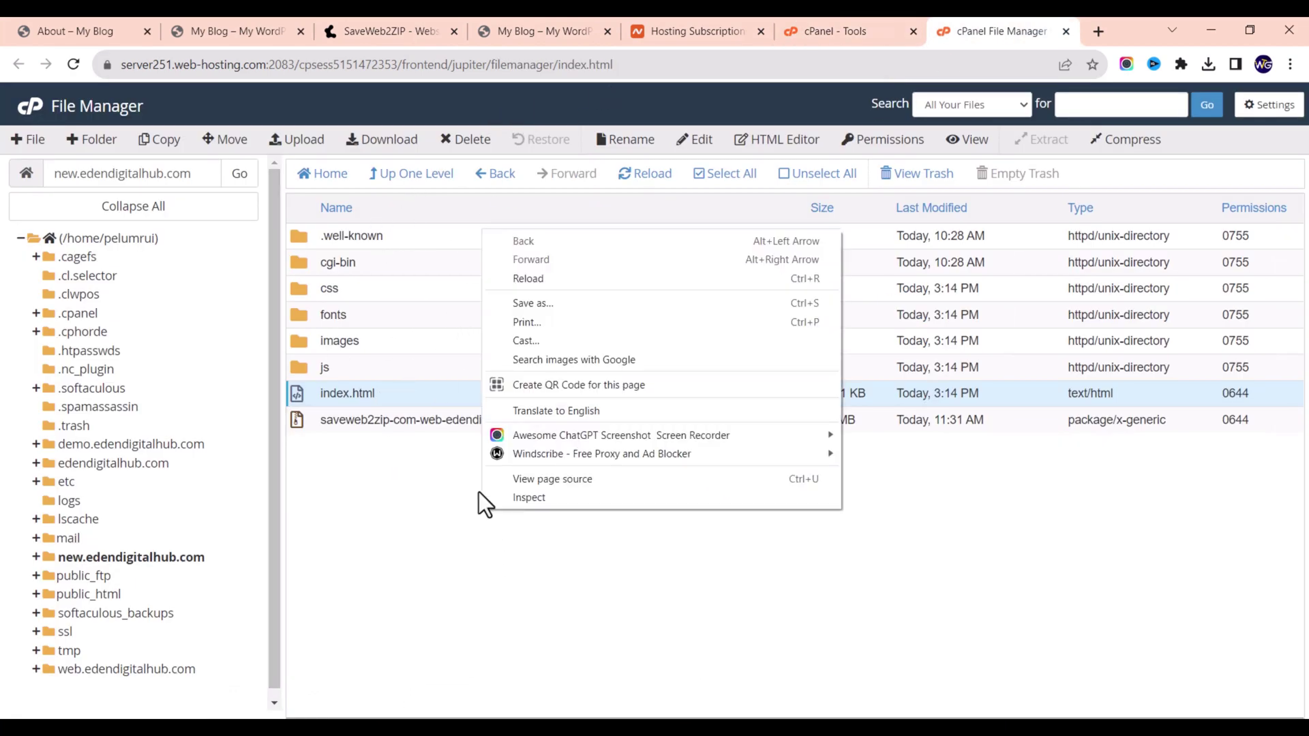
click(387, 544)
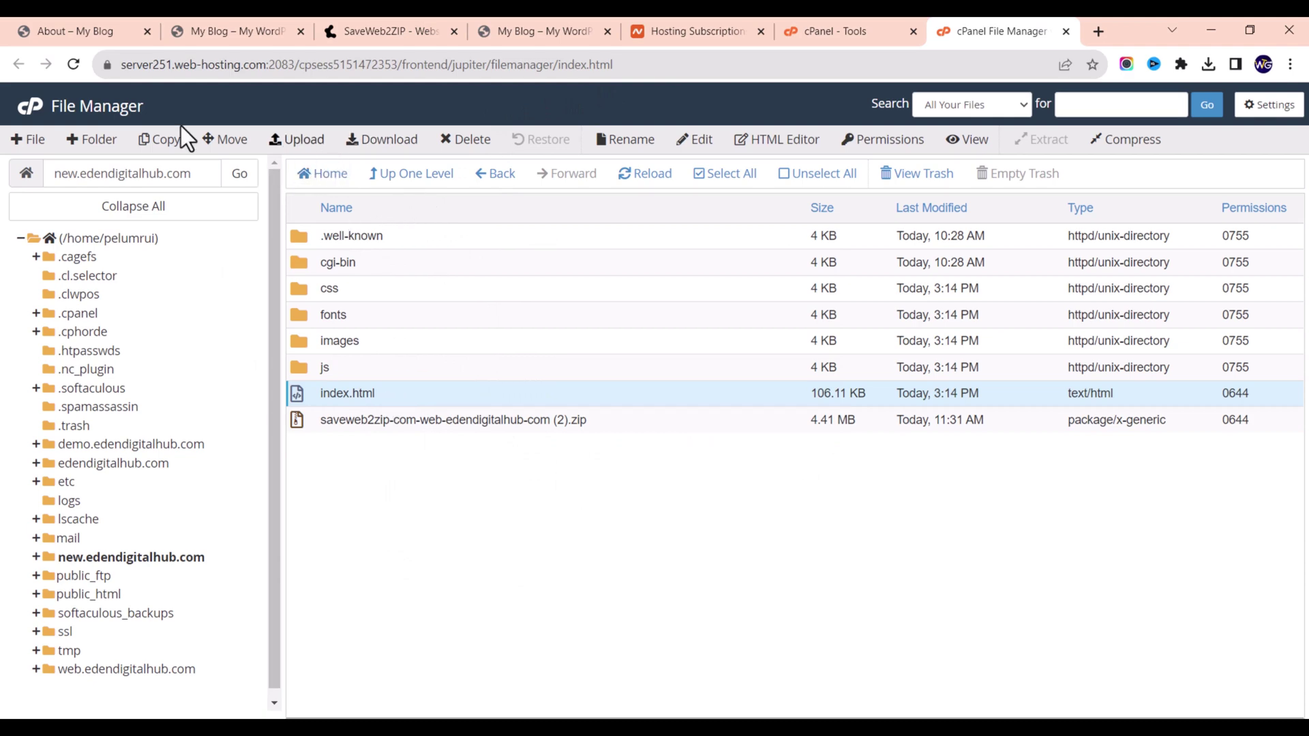
click(94, 140)
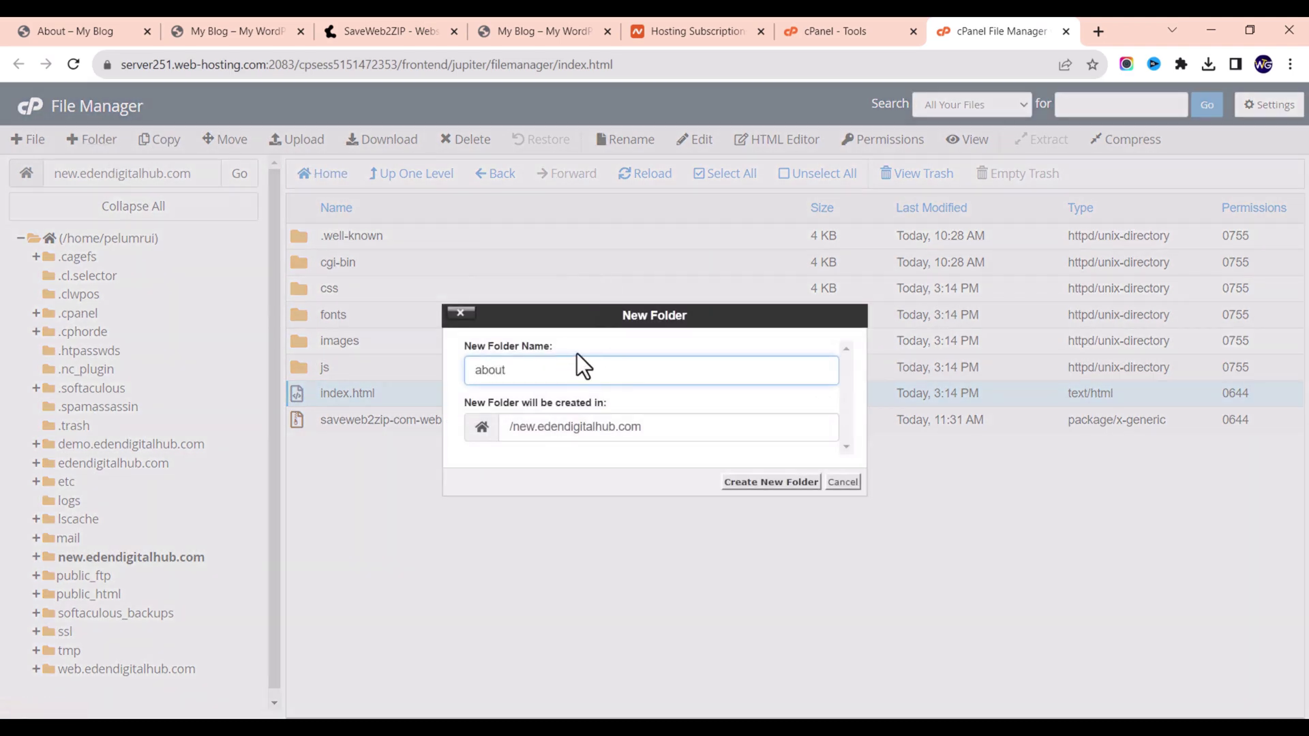
click(763, 486)
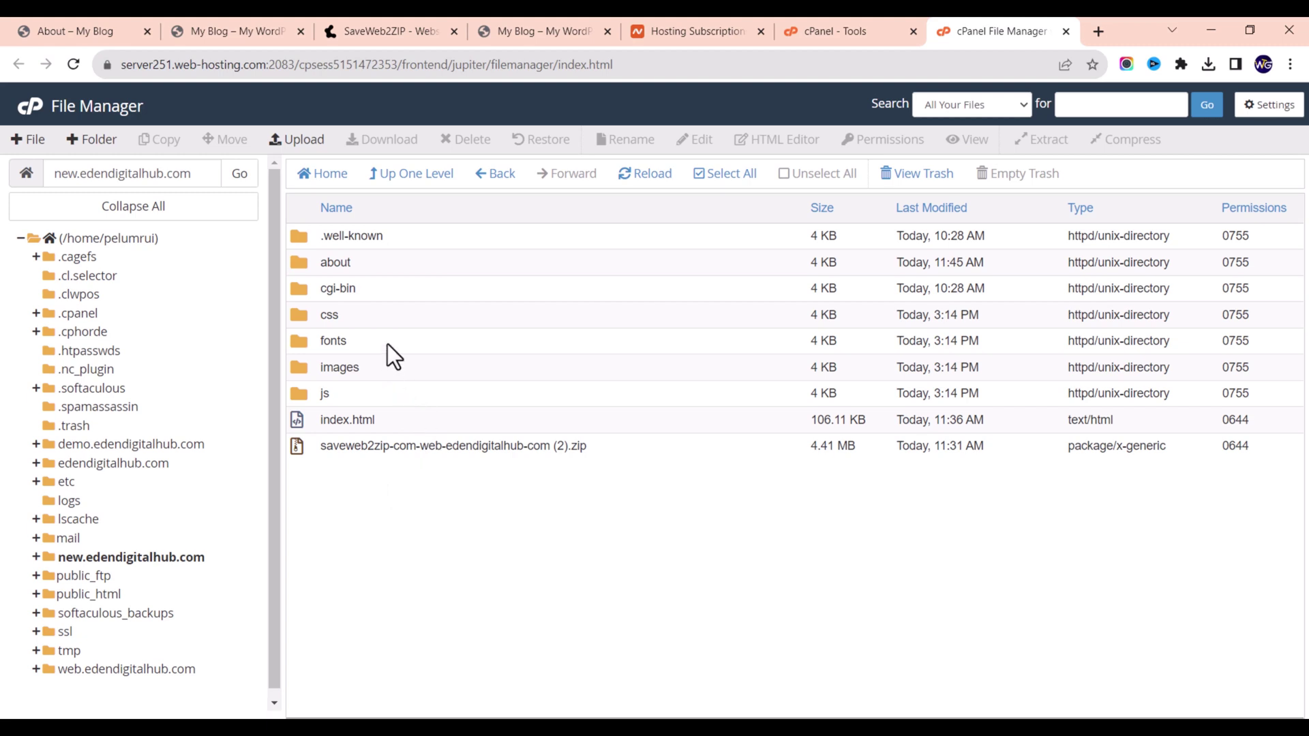
- Upload saveweb2zip-com-web-edendigitalhub-com-(2).zip (3.93 MB) into the about folder by dragging it from Explorer
double_click(366, 262)
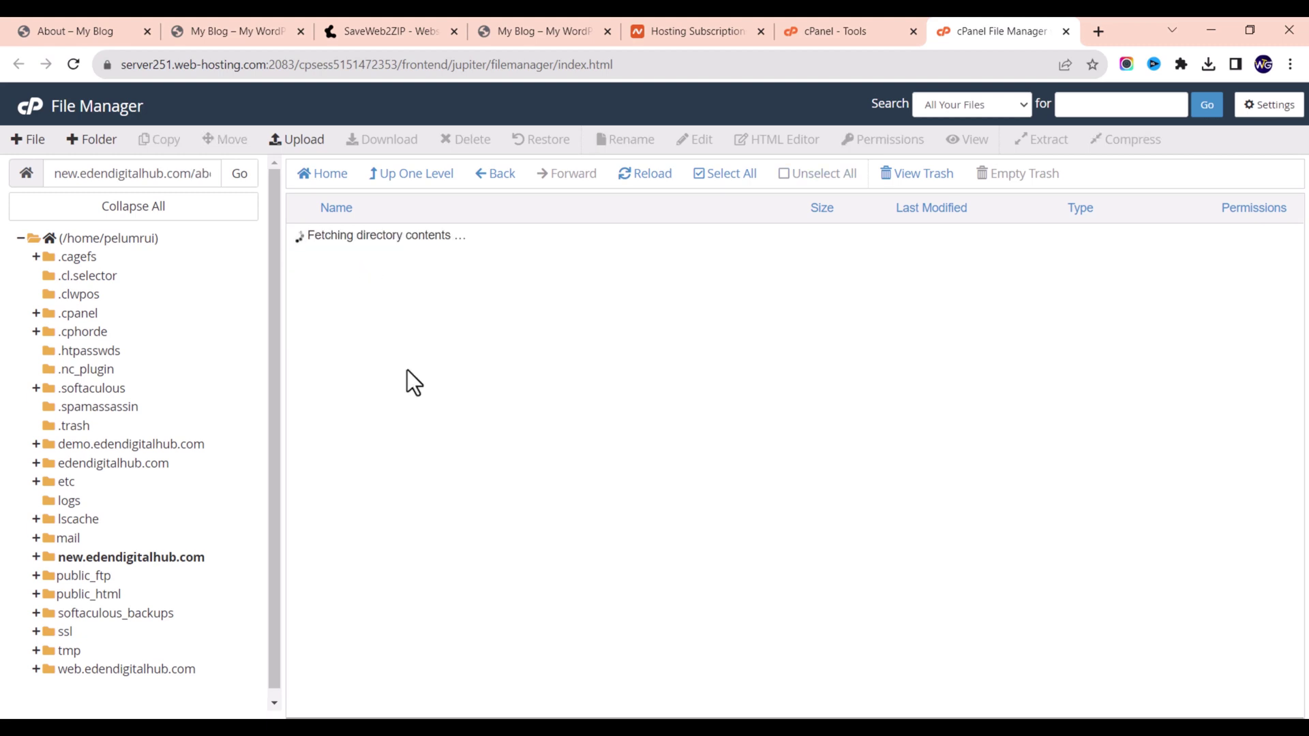
click(383, 716)
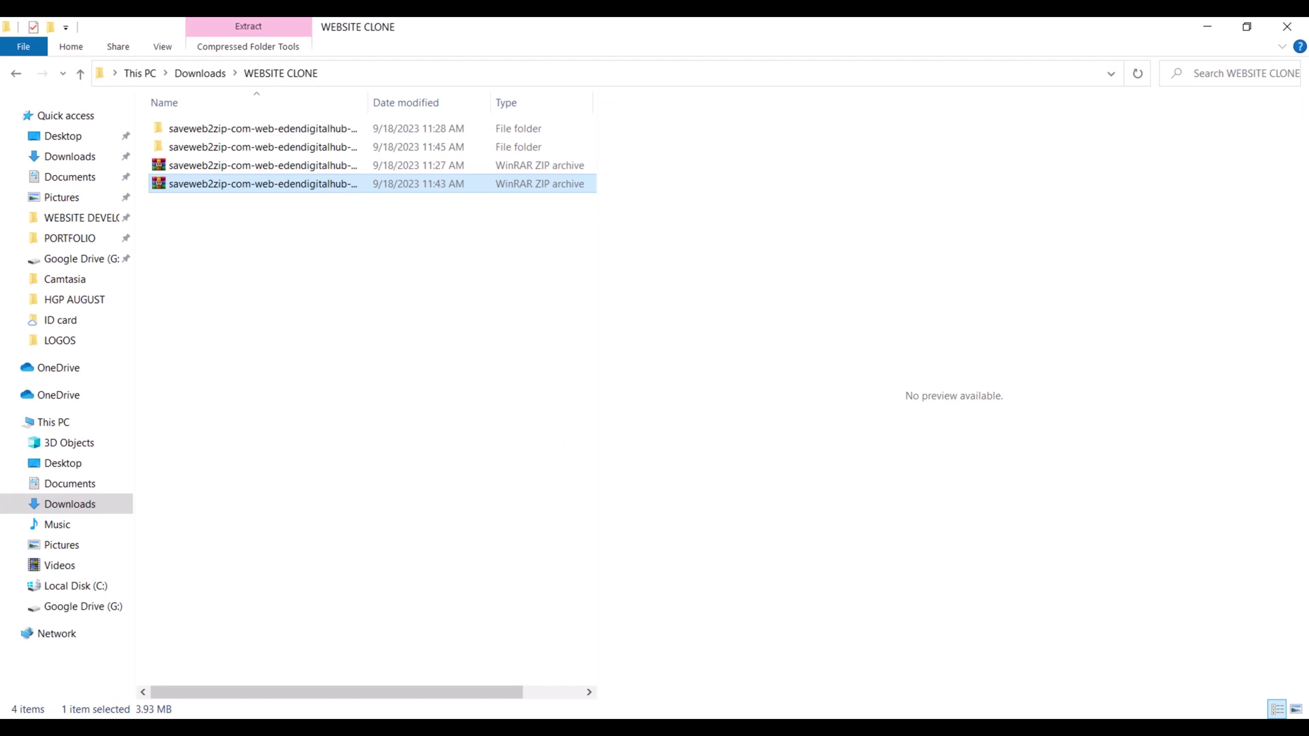
key(alt+Tab)
click(286, 138)
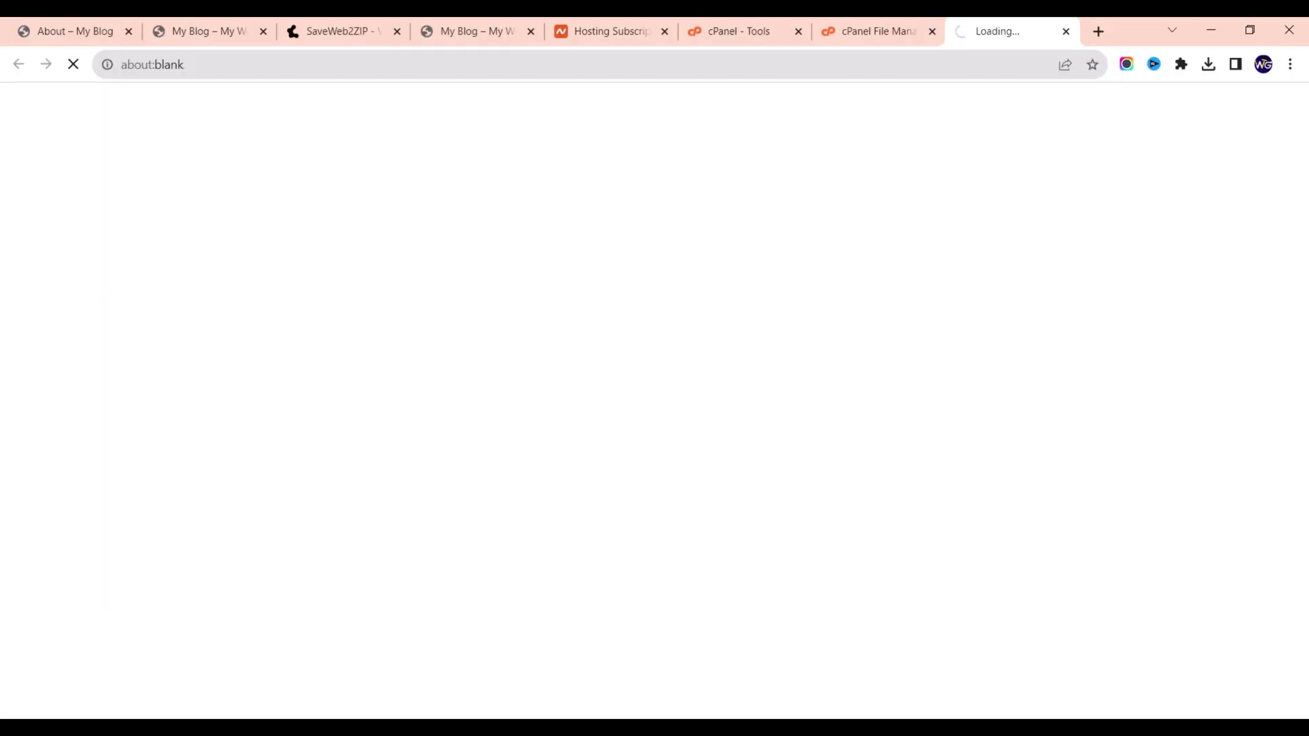
click(383, 716)
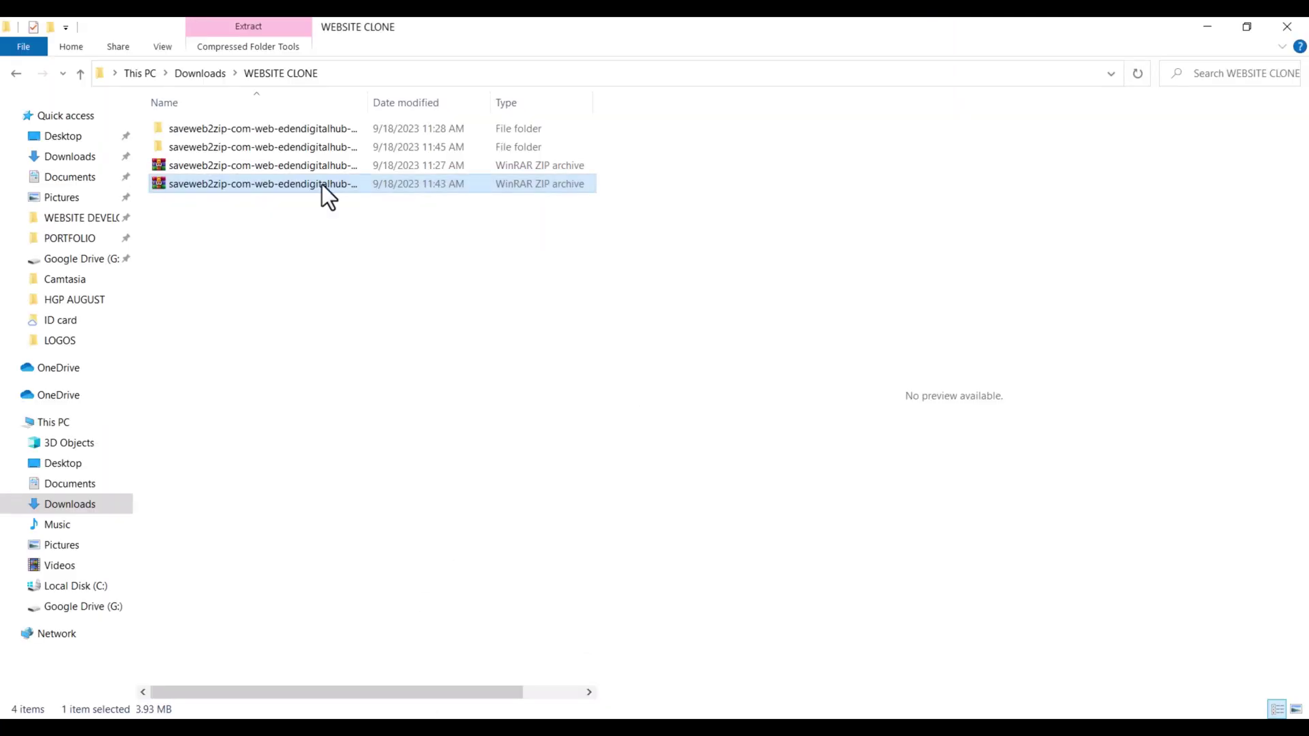
drag(304, 183, 644, 363)
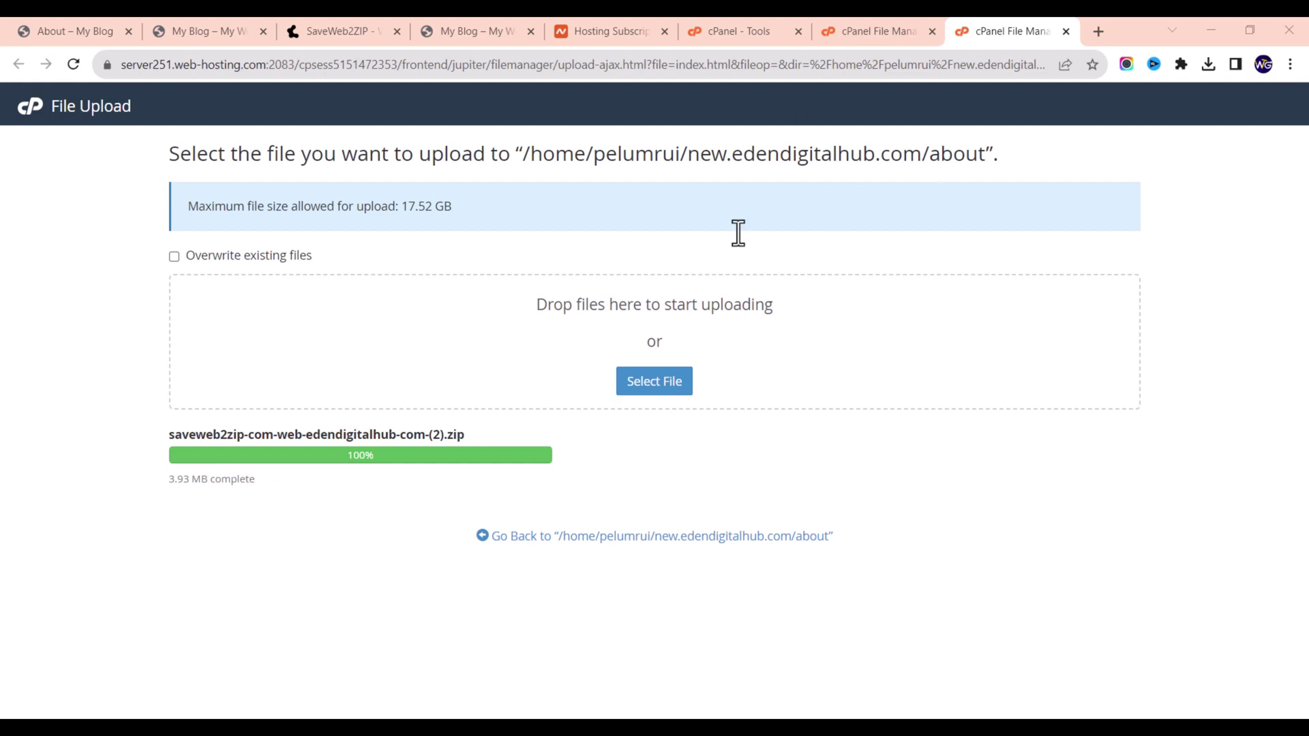
click(885, 28)
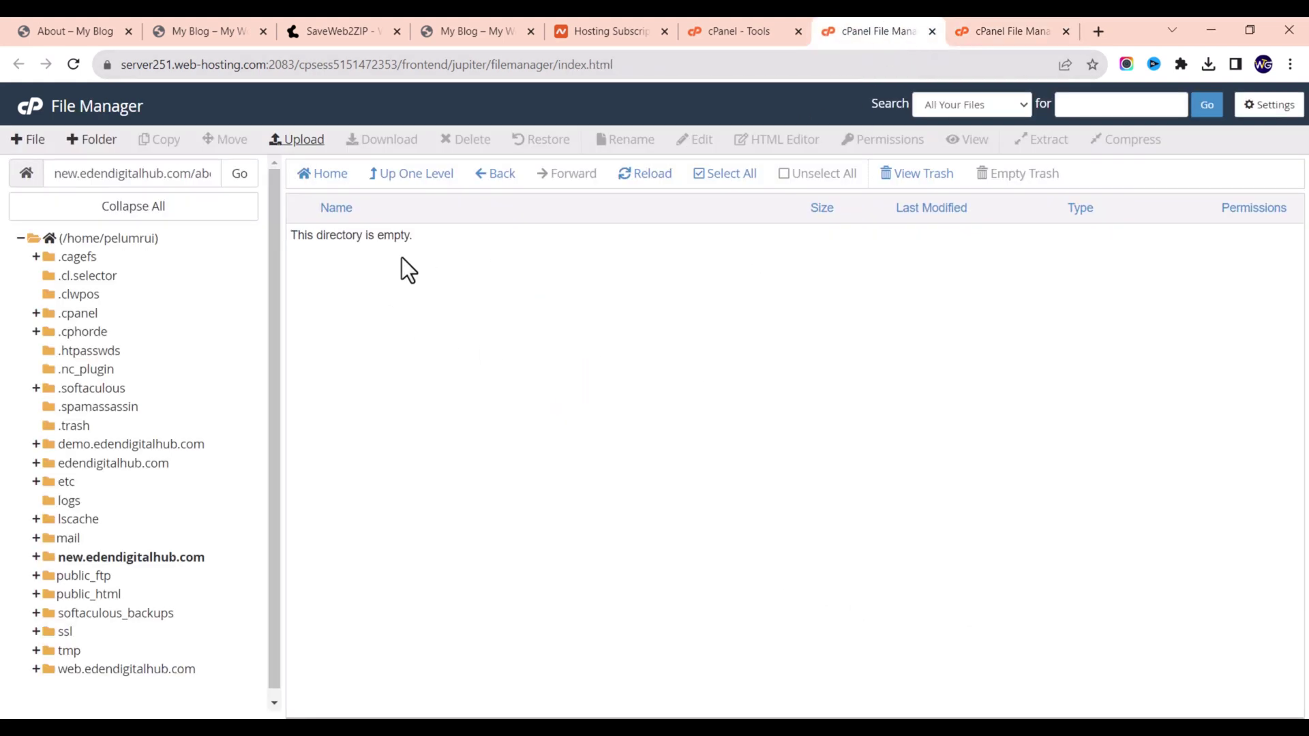
- Extract the uploaded About-page zip into new.edendigitalhub.com/about using File Manager's Extract
click(647, 175)
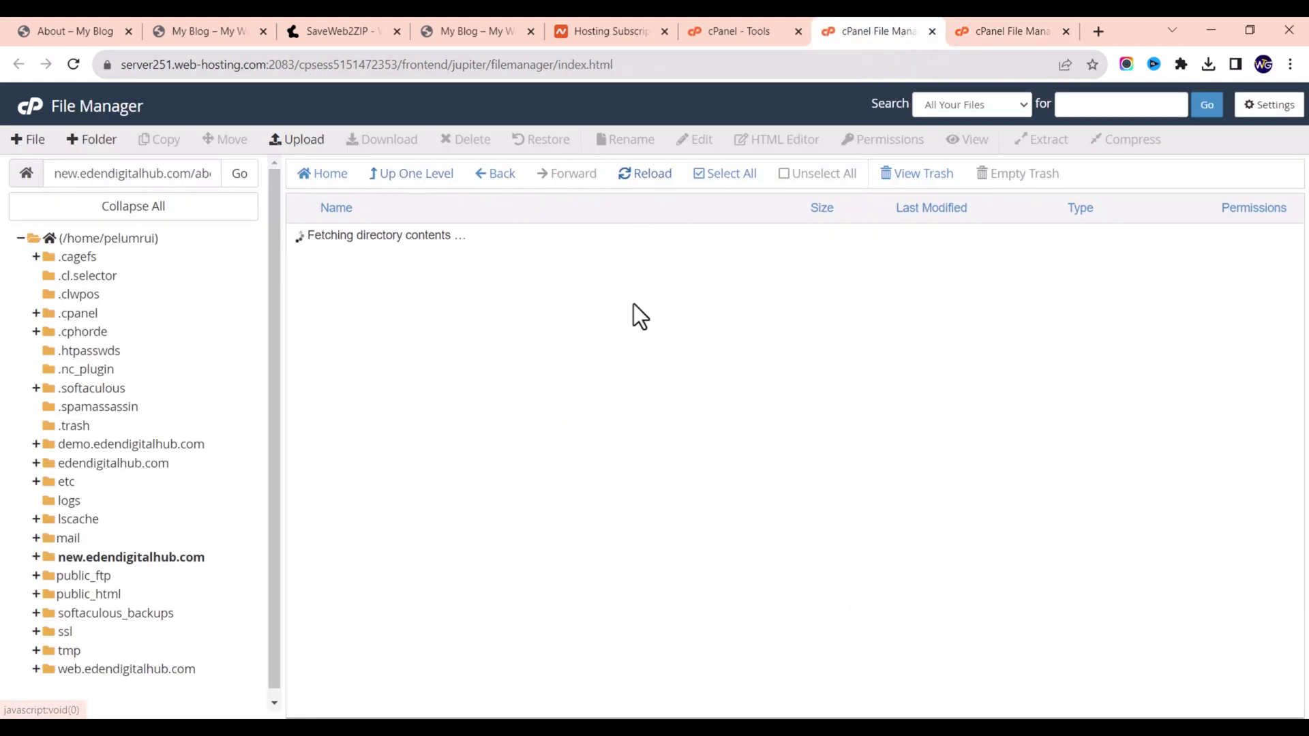
click(546, 234)
right_click(553, 237)
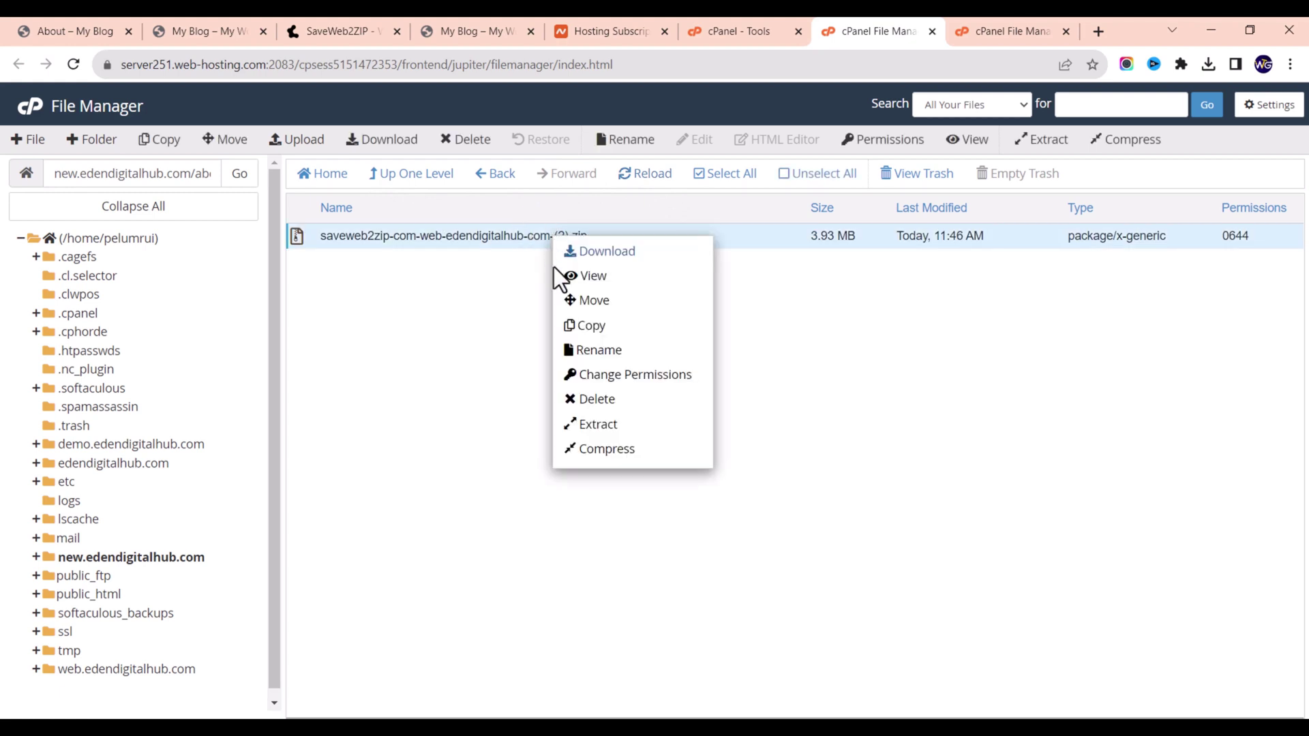
click(598, 425)
click(778, 489)
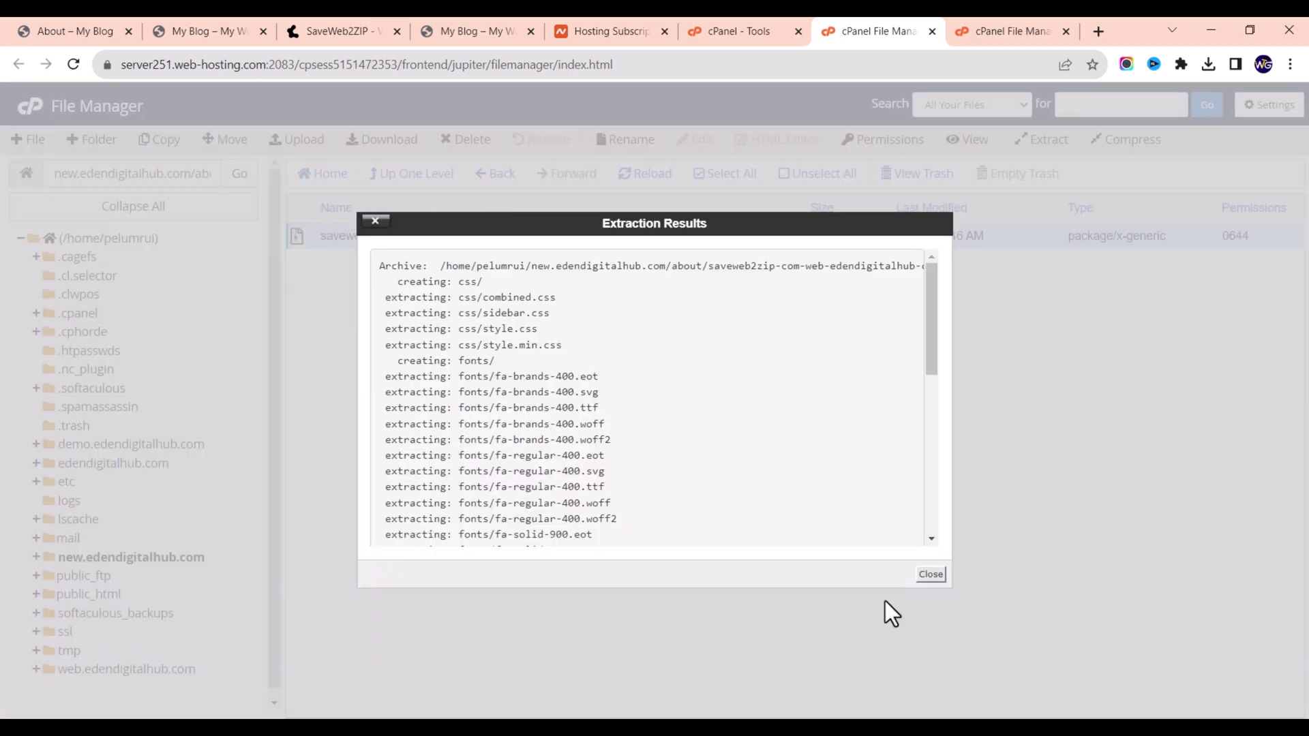
scroll(861, 505, down, 10)
click(931, 574)
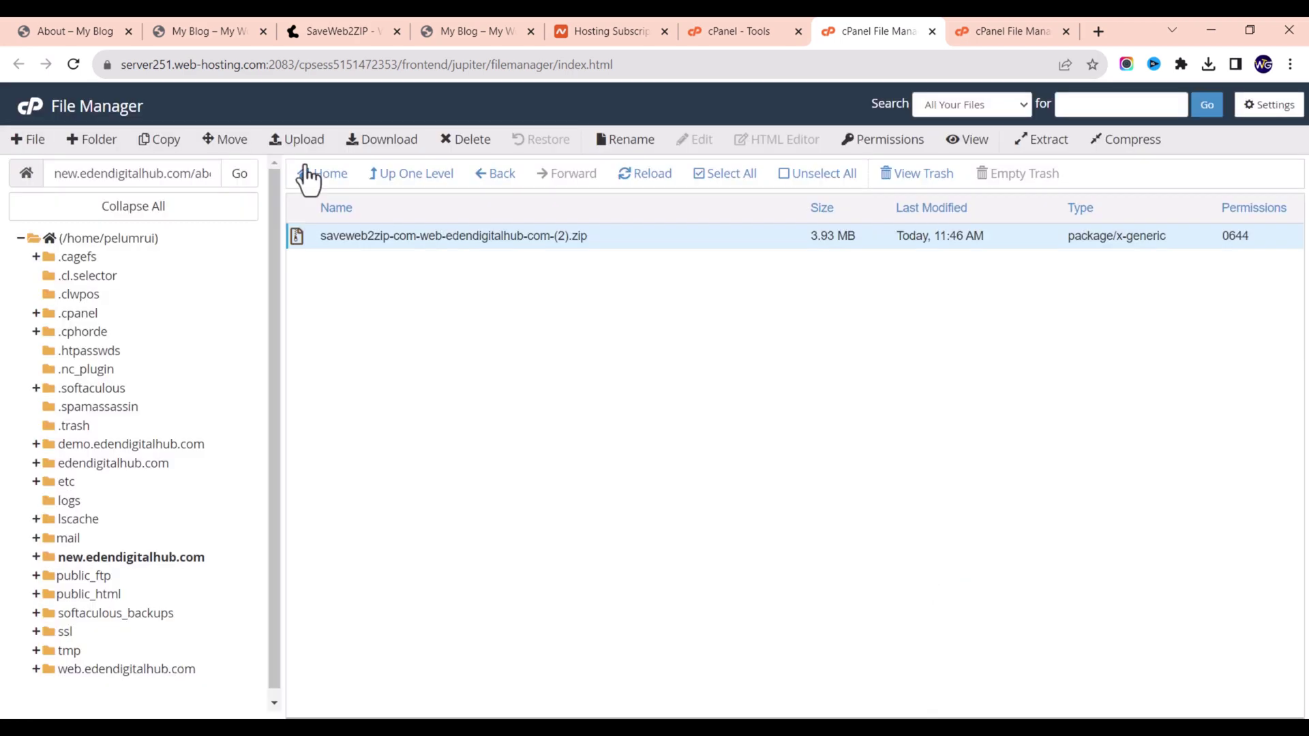
click(205, 28)
- Load new.edendigitalhub.com/about in the address bar
click(347, 62)
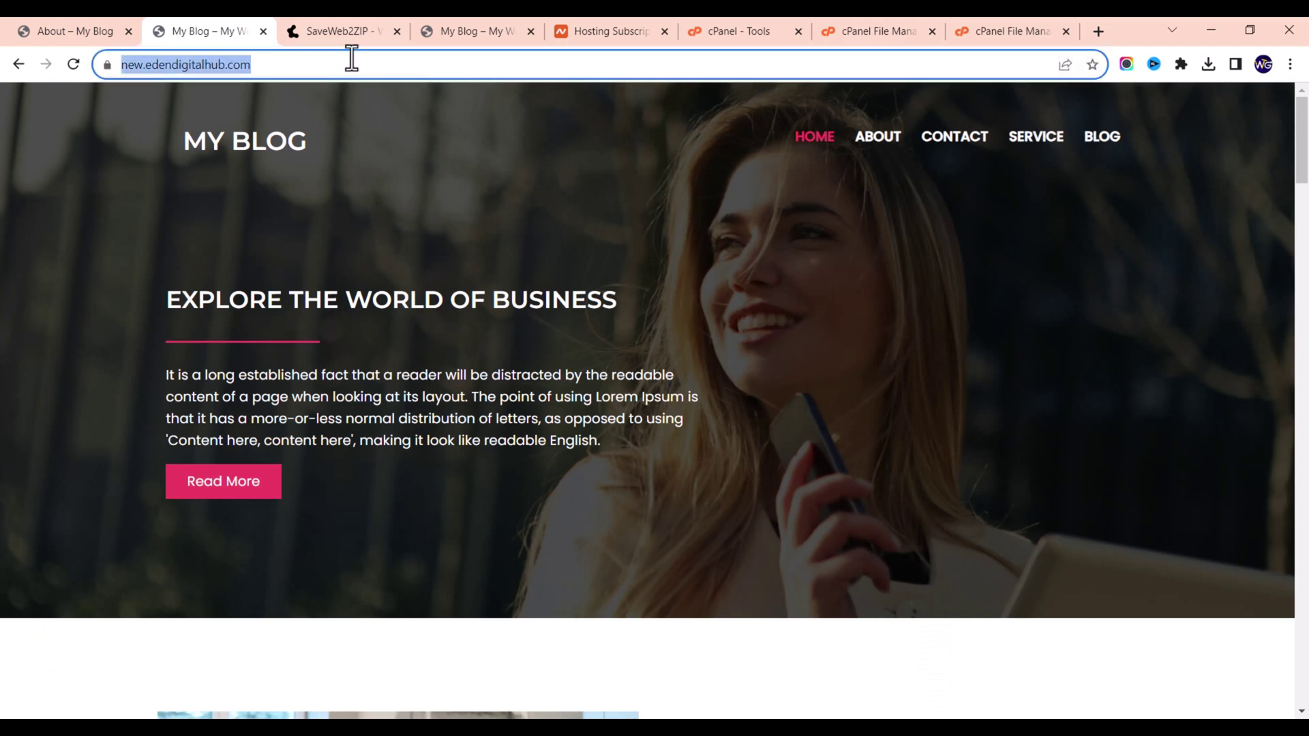
click(350, 58)
text(about)
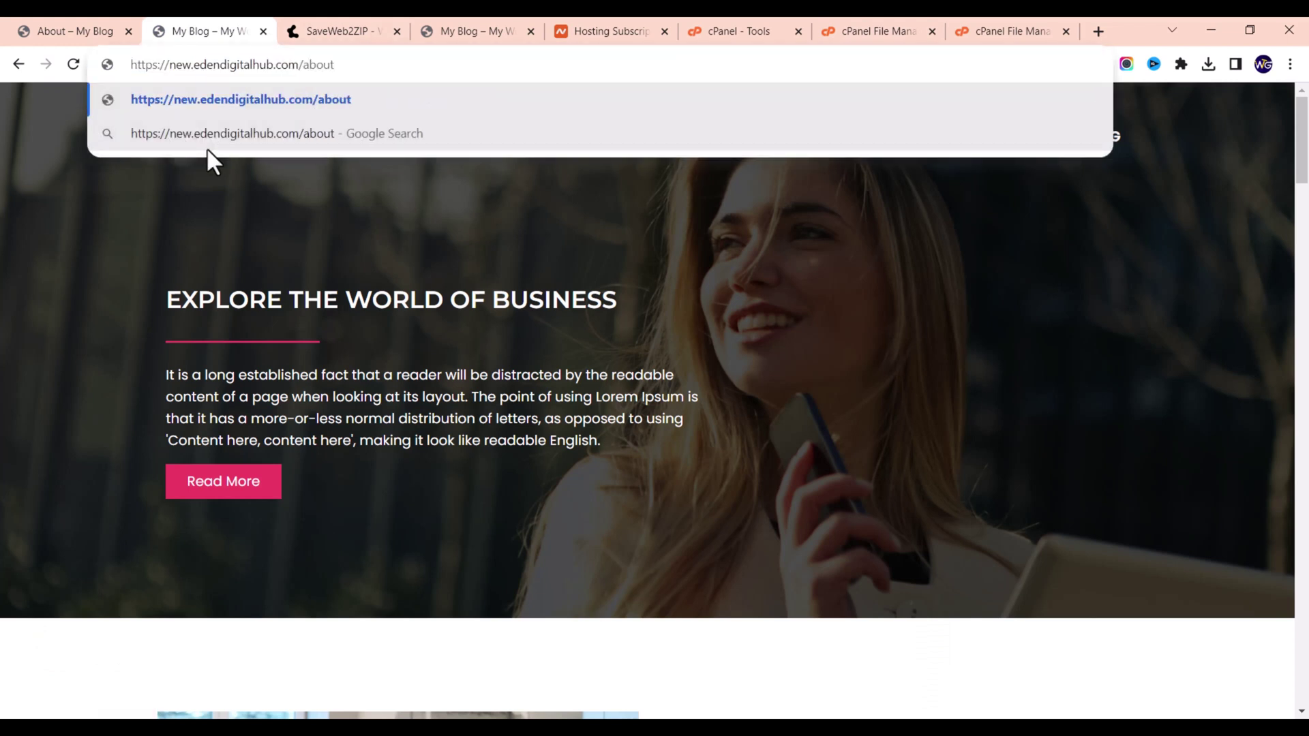
key(Return)
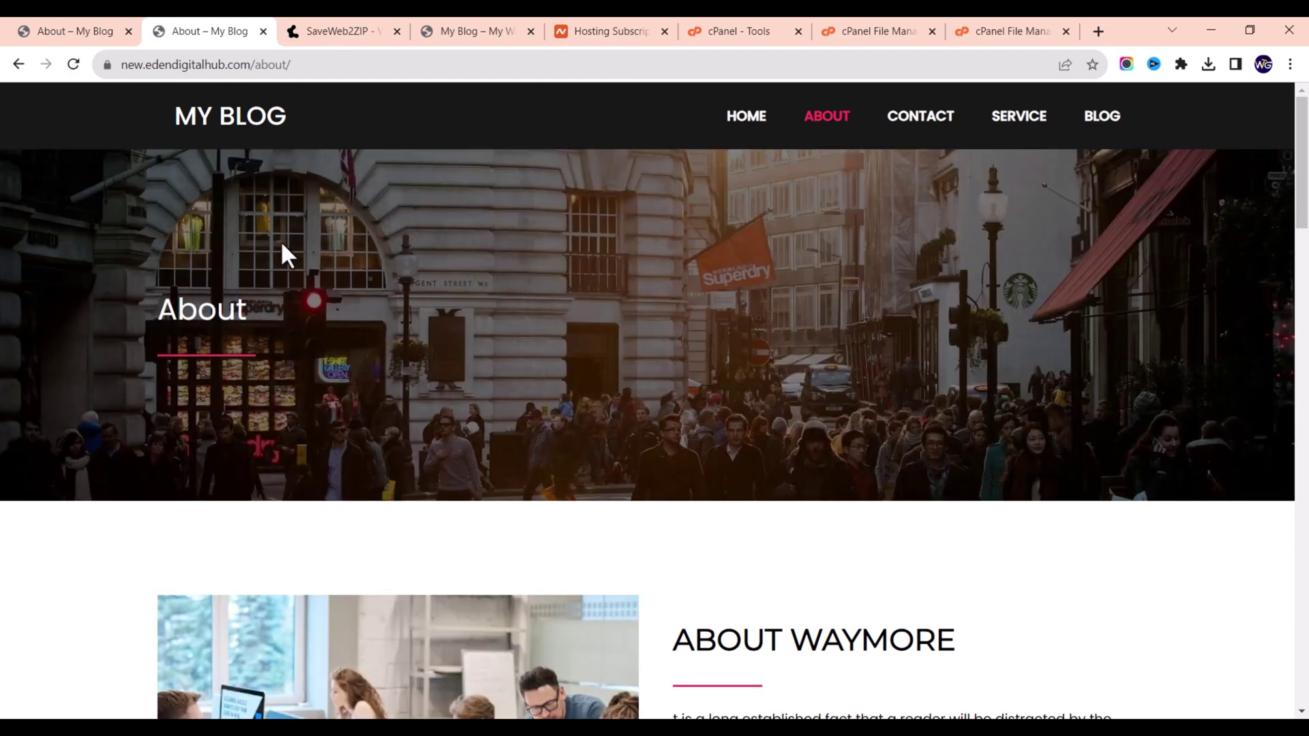
- Scroll through the live cloned About page to verify its content
scroll(277, 249, down, 2)
scroll(266, 246, down, 15)
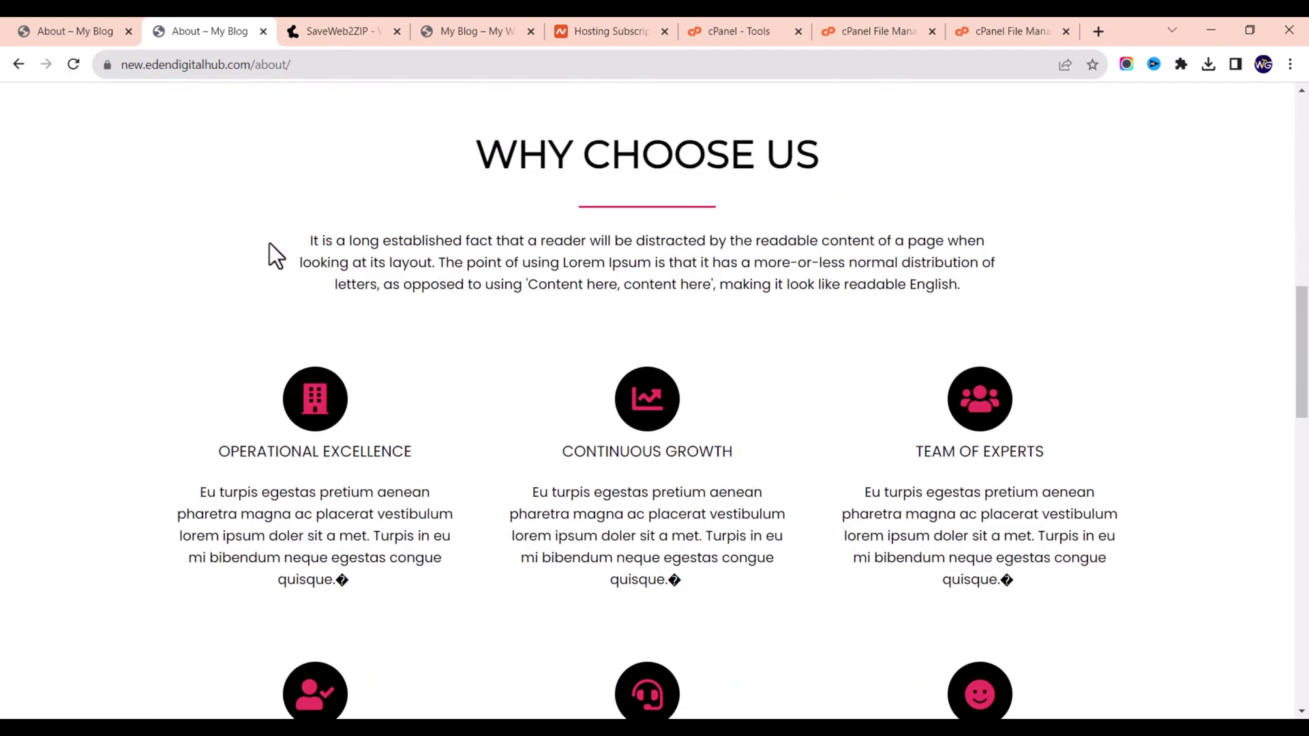
scroll(268, 248, down, 5)
scroll(273, 258, up, 20)
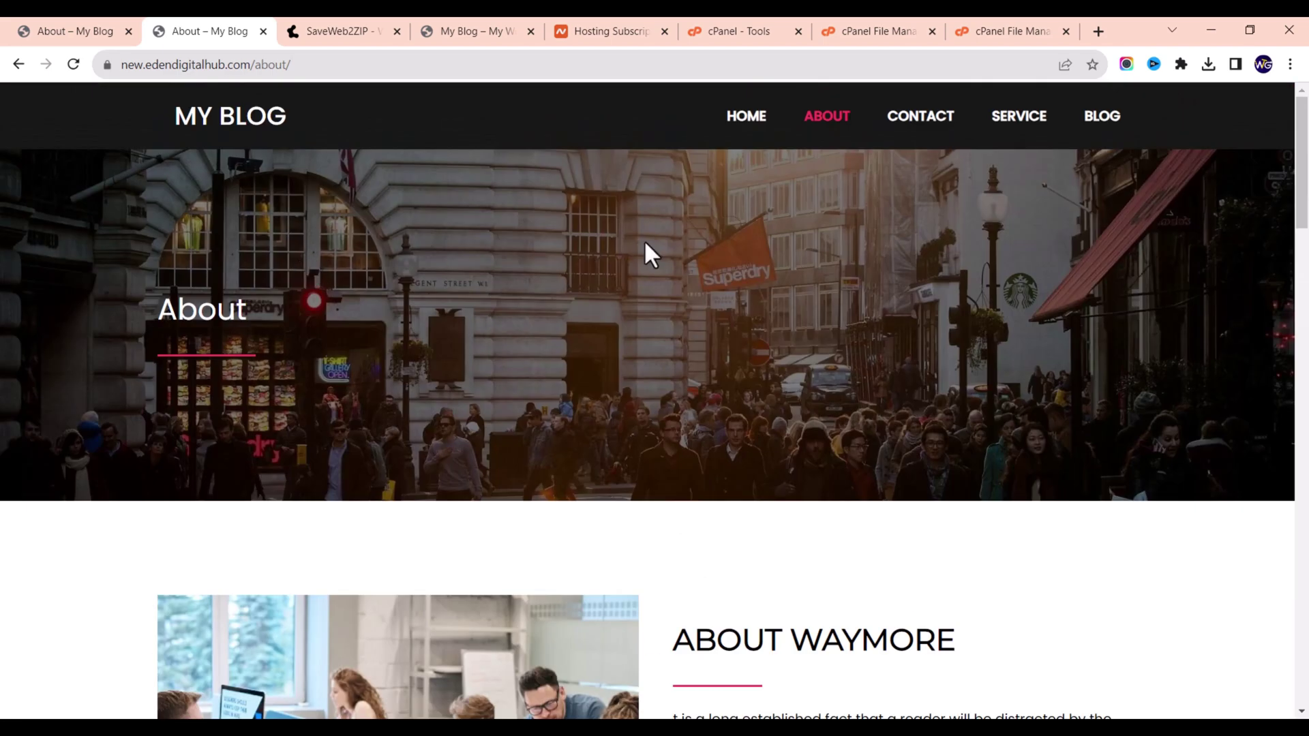
scroll(715, 263, down, 2)
scroll(704, 246, up, 2)
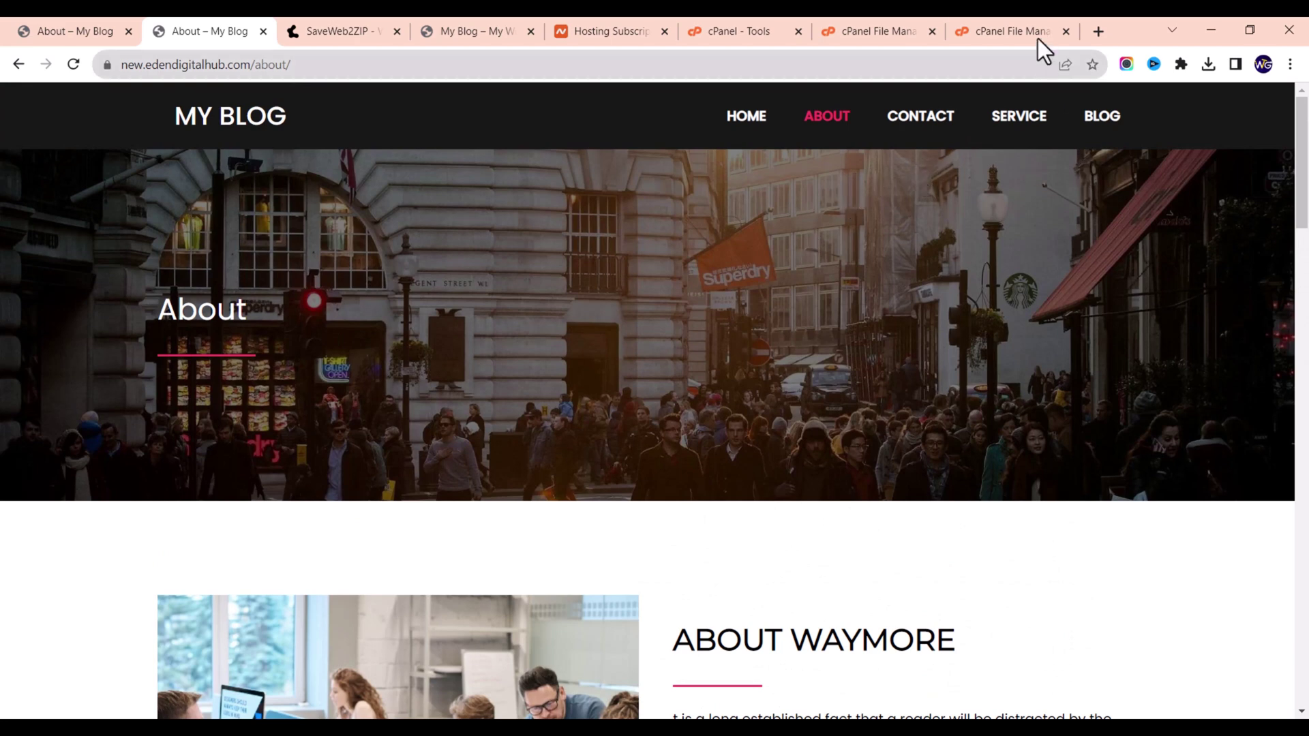
scroll(784, 352, down, 1)
scroll(784, 352, up, 1)
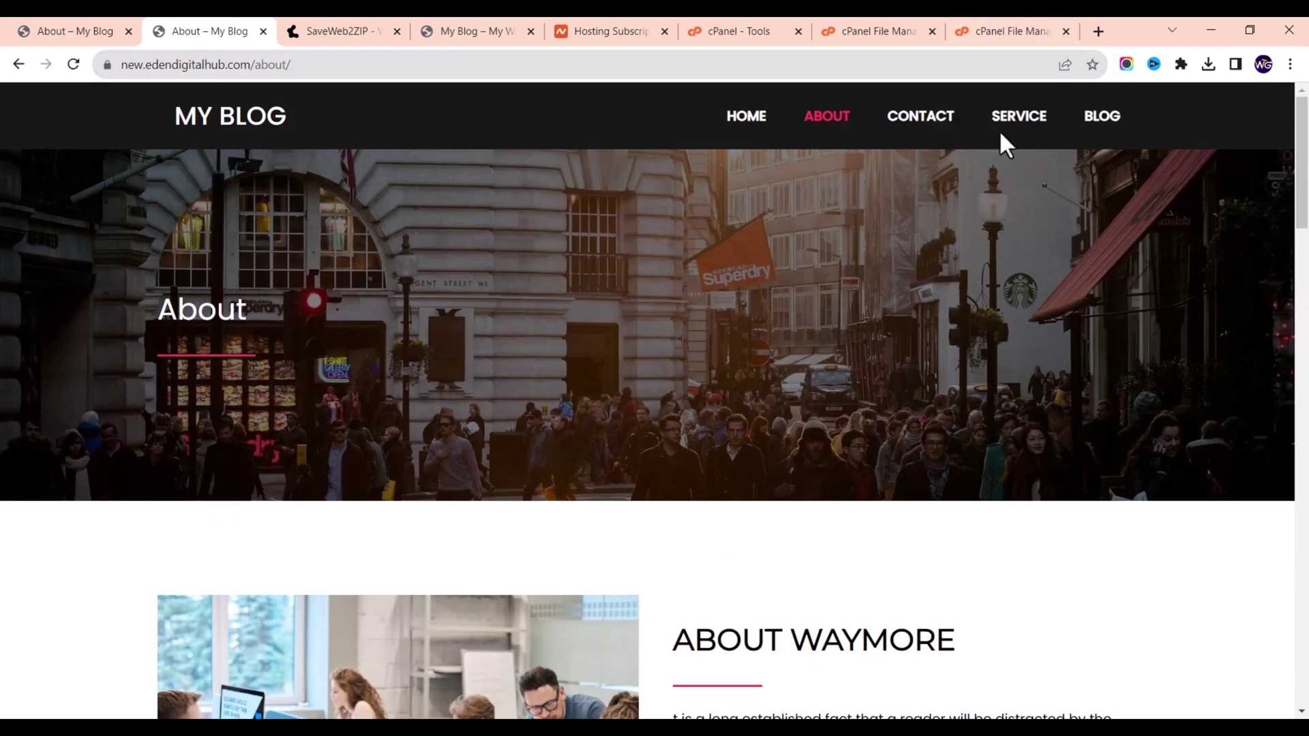
click(1009, 31)
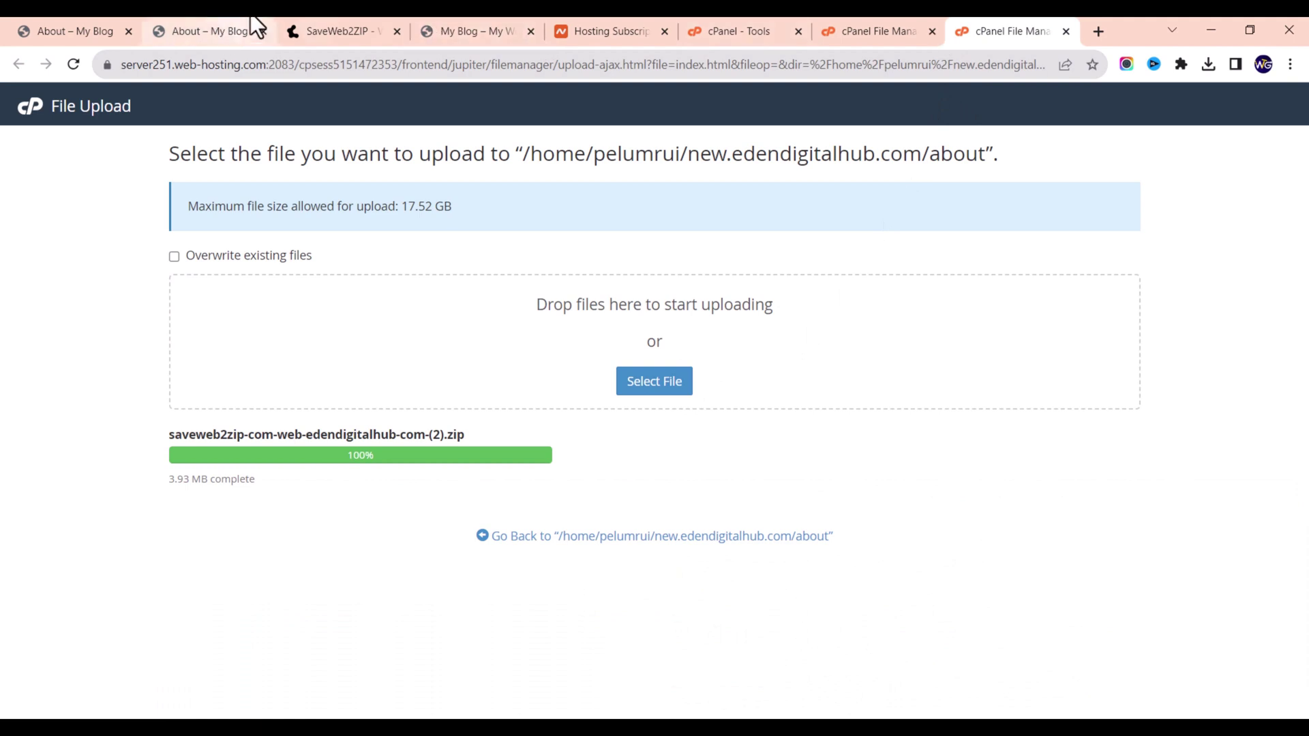